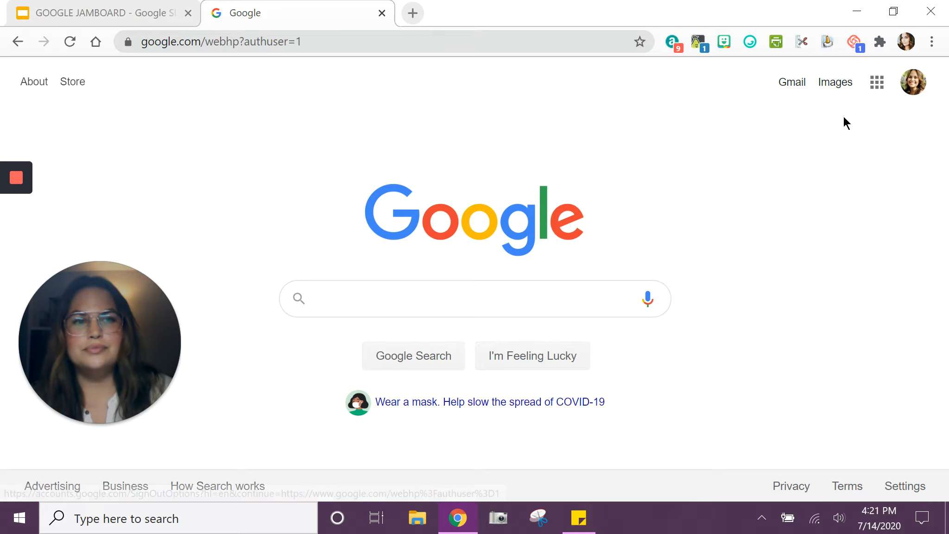
Open Jamboard from the list of Google apps
{"action": "left_click", "coordinate": [877, 87]}
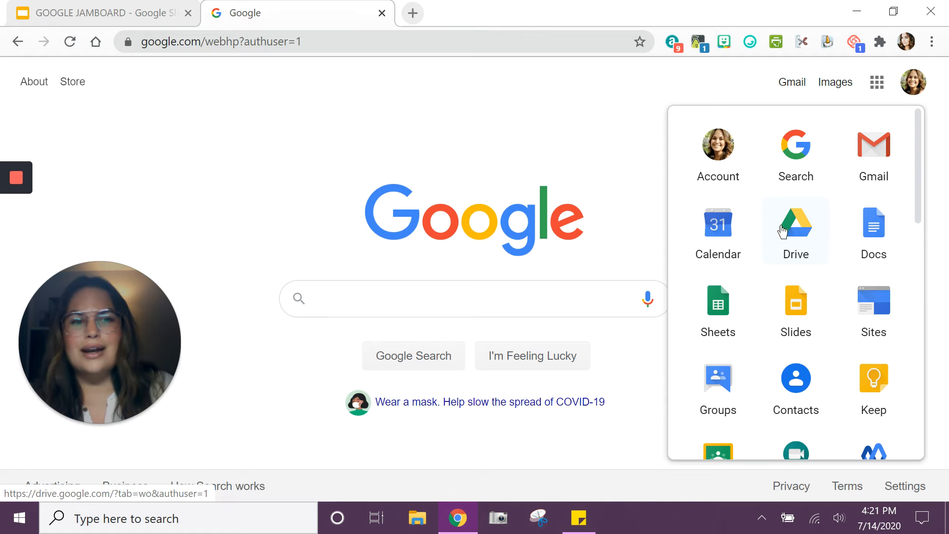
{"action": "scroll", "coordinate": [788, 230], "scroll_direction": "down", "scroll_amount": 3}
{"action": "scroll", "coordinate": [778, 228], "scroll_direction": "down", "scroll_amount": 8}
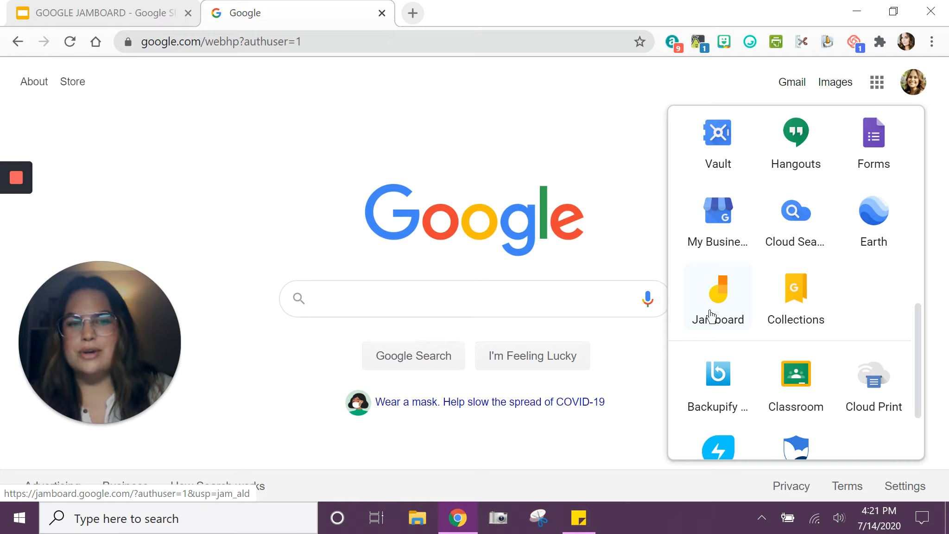
{"action": "left_click", "coordinate": [711, 317]}
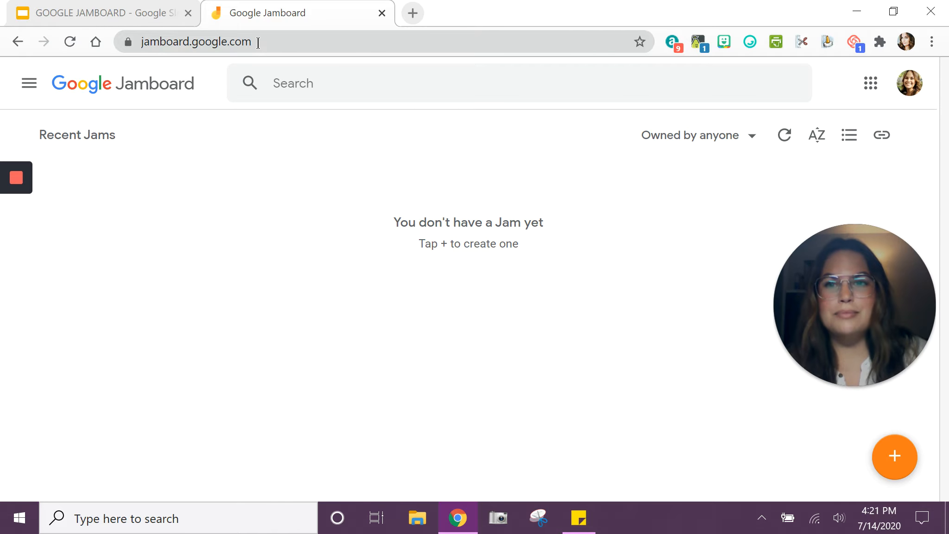
{"action": "left_click", "coordinate": [140, 42]}
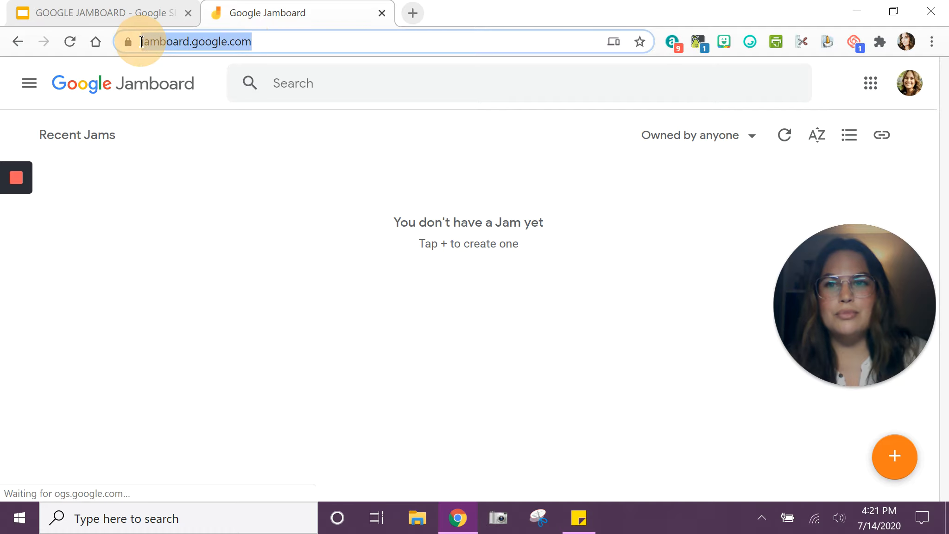
{"action": "left_click", "coordinate": [221, 269]}
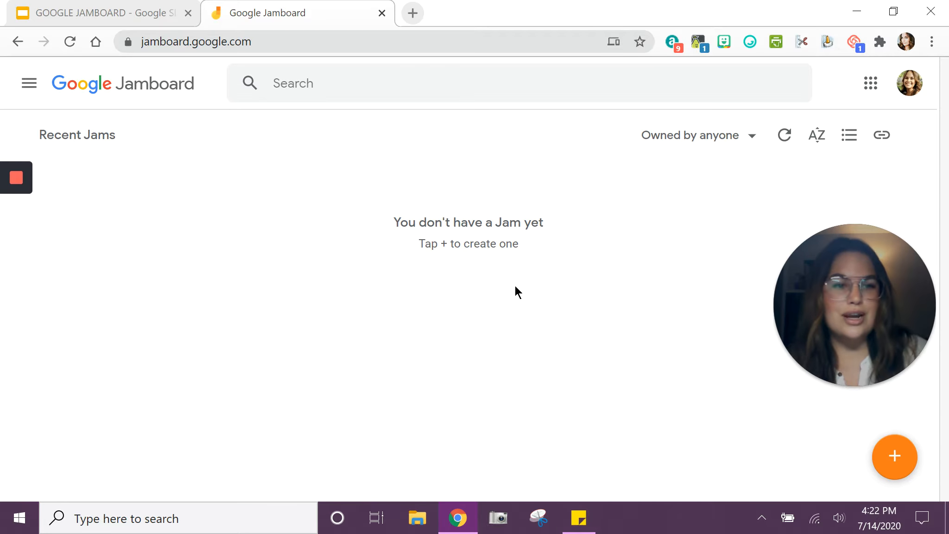
Create a new jam and rename it "NEW JAM"
{"action": "left_click", "coordinate": [897, 462]}
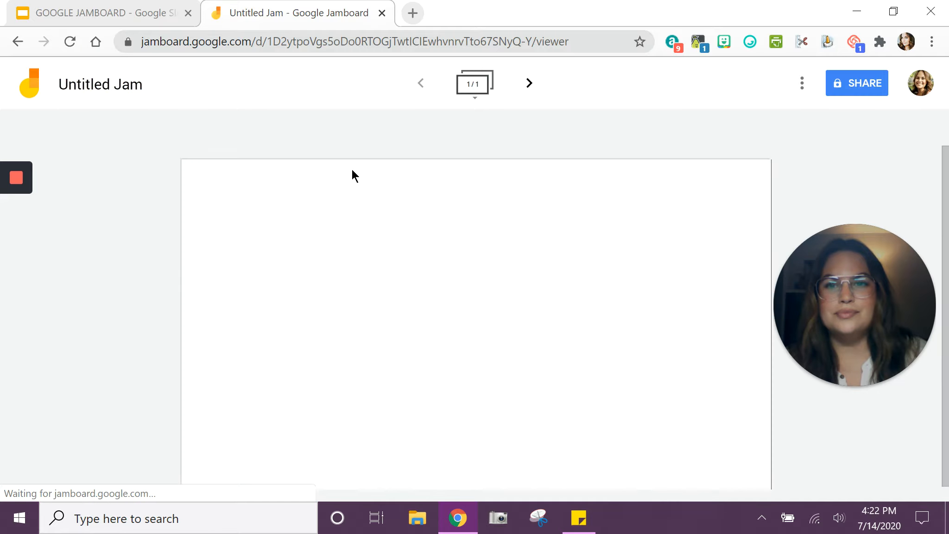
{"action": "mouse_move", "coordinate": [835, 323]}
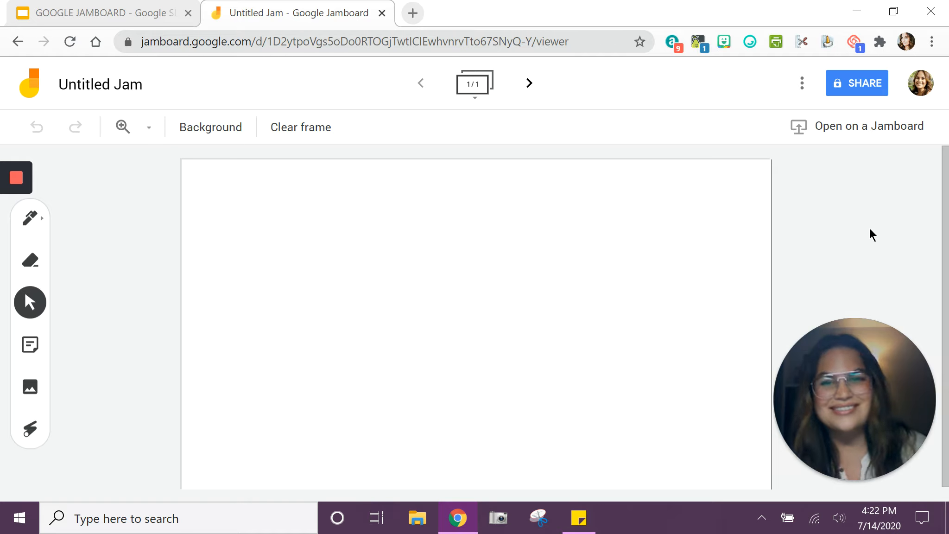
{"action": "left_click", "coordinate": [98, 86]}
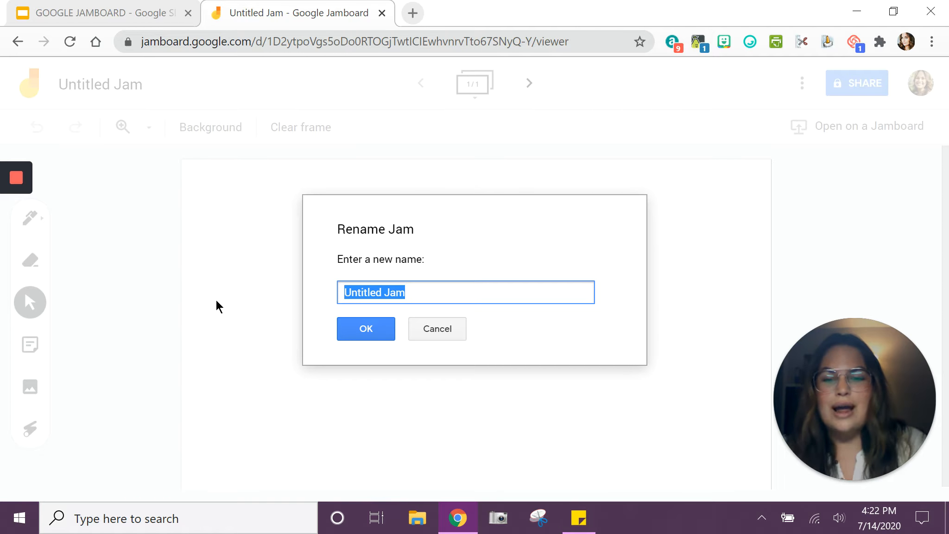
{"action": "type", "text": "NEW JAM"}
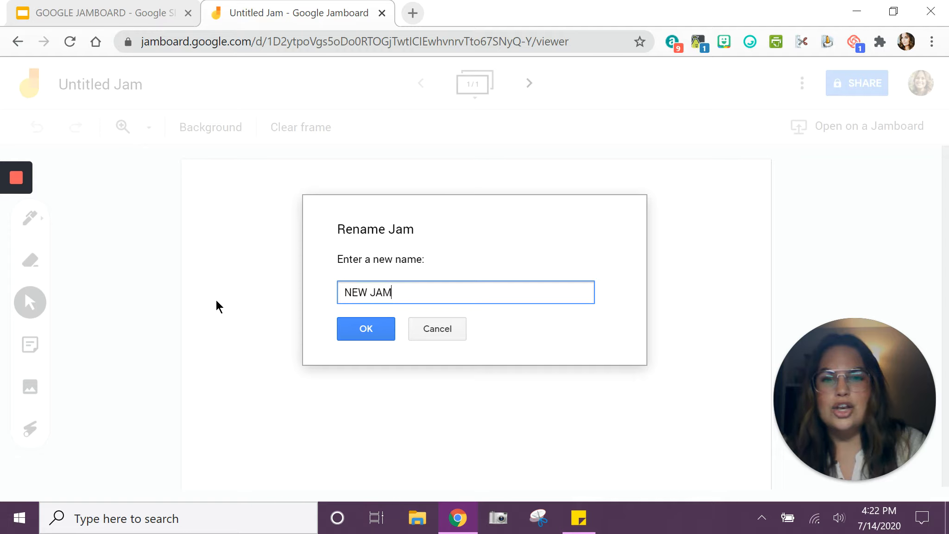
{"action": "left_click", "coordinate": [363, 329]}
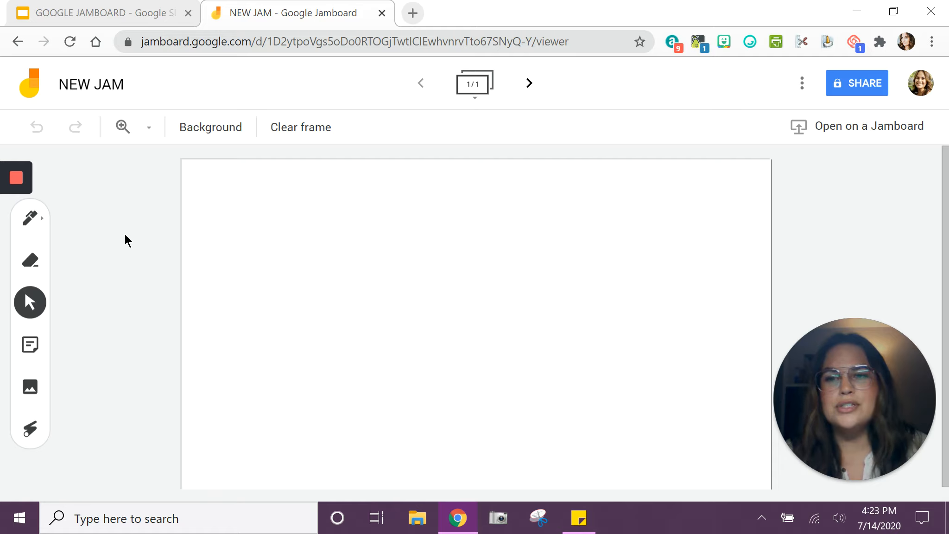
Start adding an image and look through the available sources, including Google Image Search and the Recent and Shared with me files in Google Drive
{"action": "left_click", "coordinate": [29, 389]}
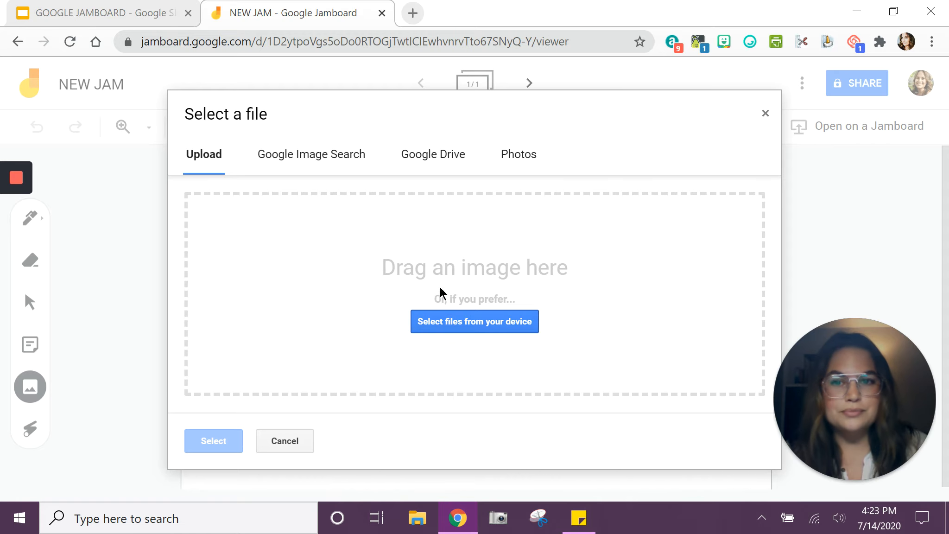
{"action": "left_click", "coordinate": [319, 155]}
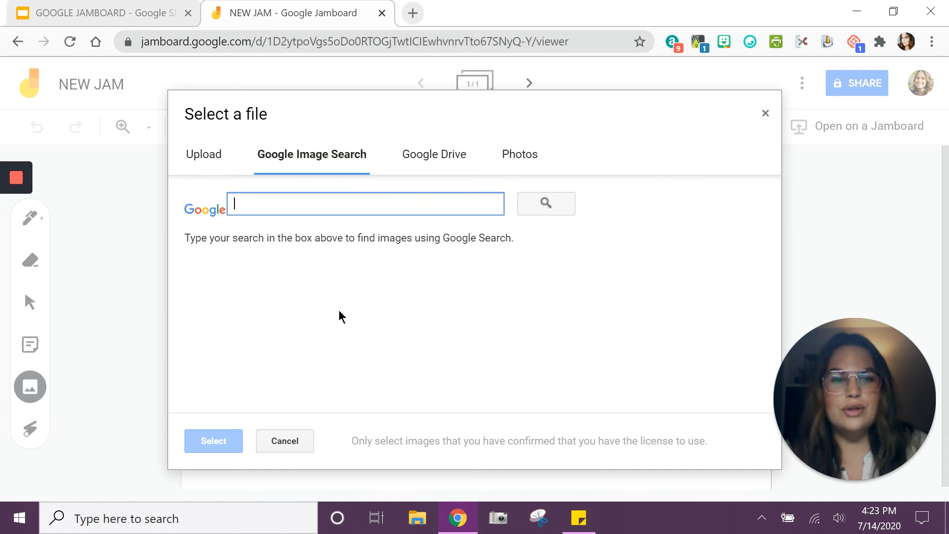
{"action": "left_click", "coordinate": [429, 160]}
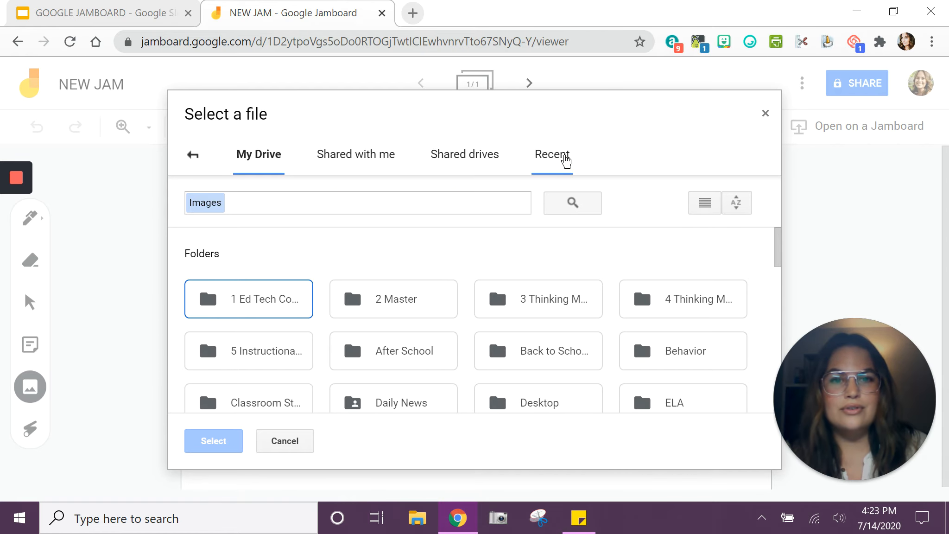
{"action": "left_click", "coordinate": [564, 157]}
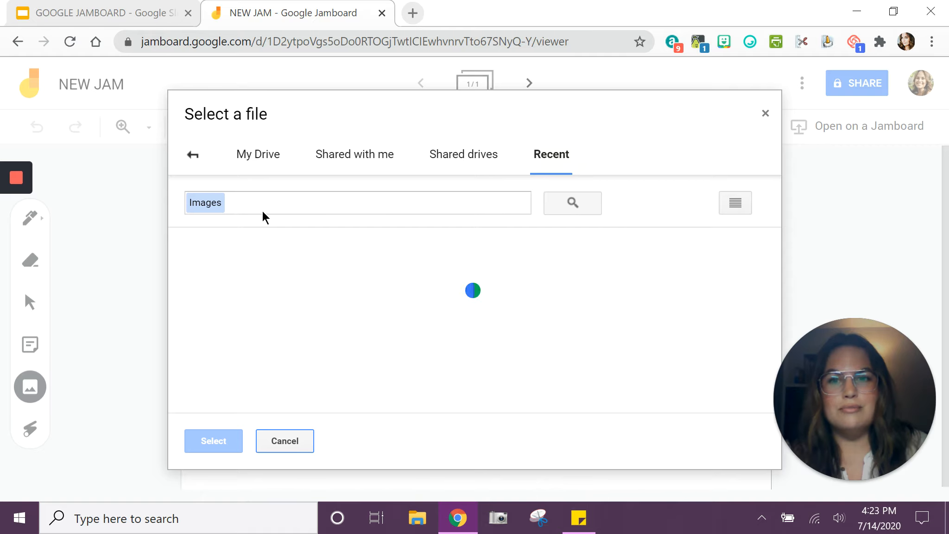
{"action": "left_click", "coordinate": [341, 154]}
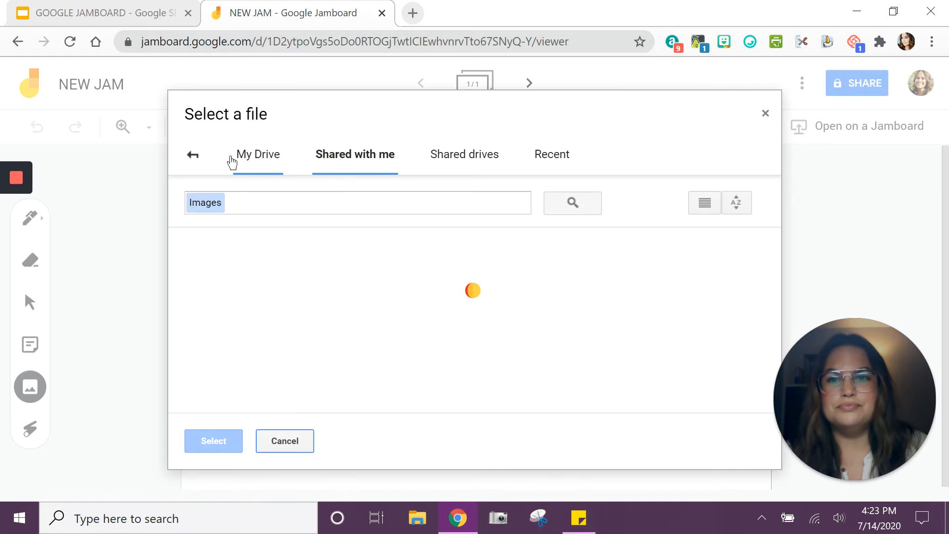
{"action": "left_click", "coordinate": [199, 157]}
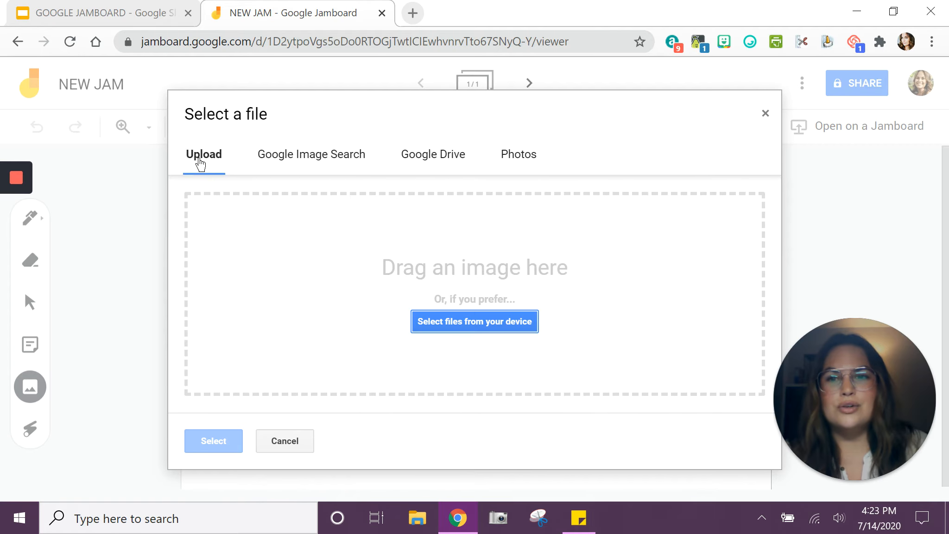
Search Google Images for "3 x 5 array" as the picture to insert
{"action": "left_click", "coordinate": [312, 167]}
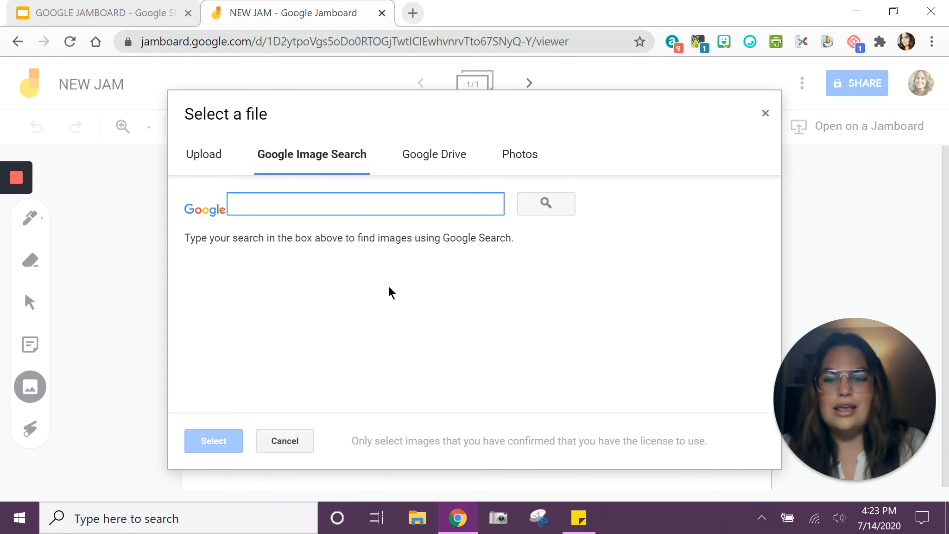
{"action": "type", "text": "3 x 5"}
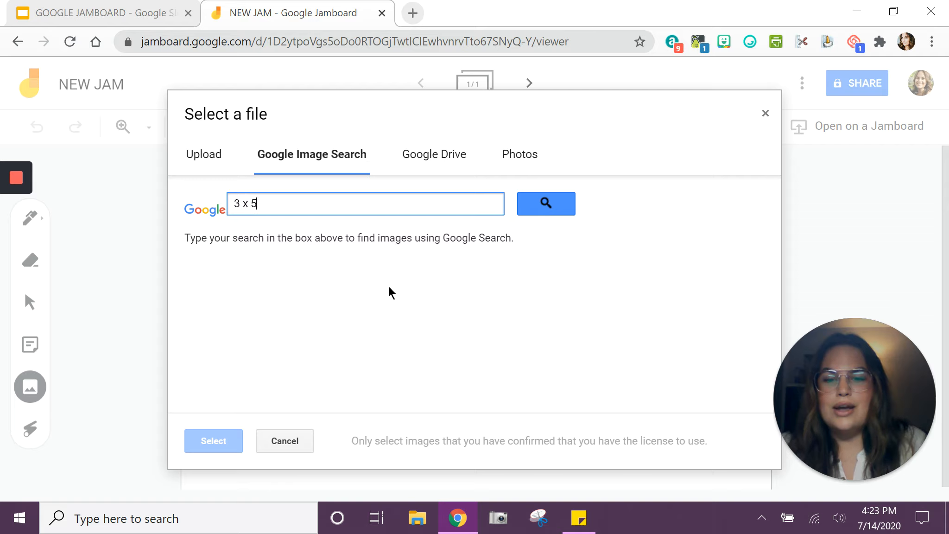
{"action": "type", "text": " array"}
{"action": "key", "text": "Return"}
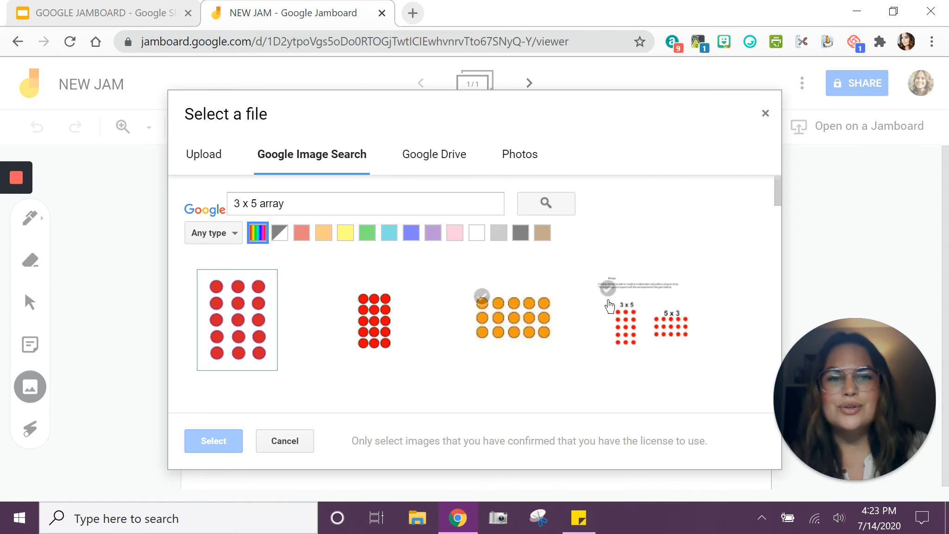
Insert the first image result, the array of red dots in three columns and five rows, into the frame
{"action": "scroll", "coordinate": [497, 341], "scroll_direction": "down", "scroll_amount": 1}
{"action": "scroll", "coordinate": [497, 342], "scroll_direction": "down", "scroll_amount": 7}
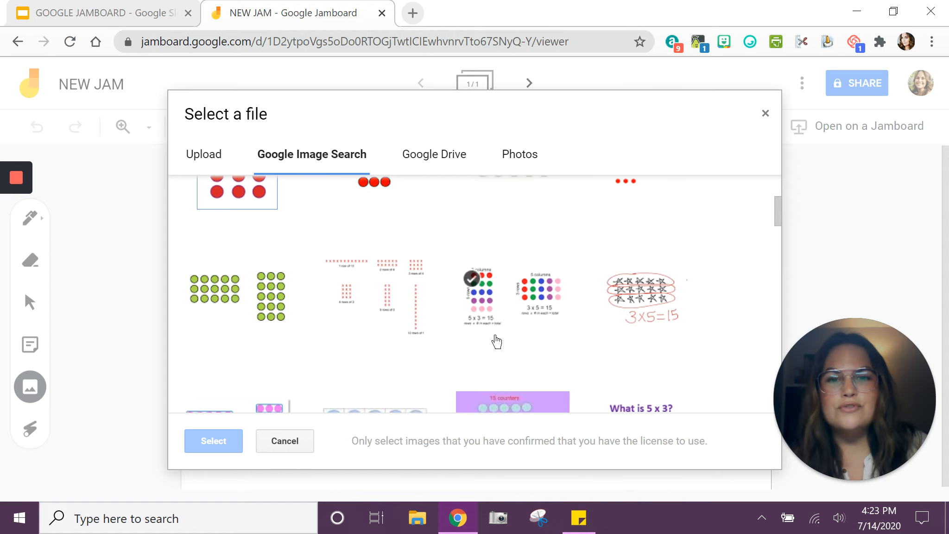
{"action": "scroll", "coordinate": [497, 341], "scroll_direction": "up", "scroll_amount": 8}
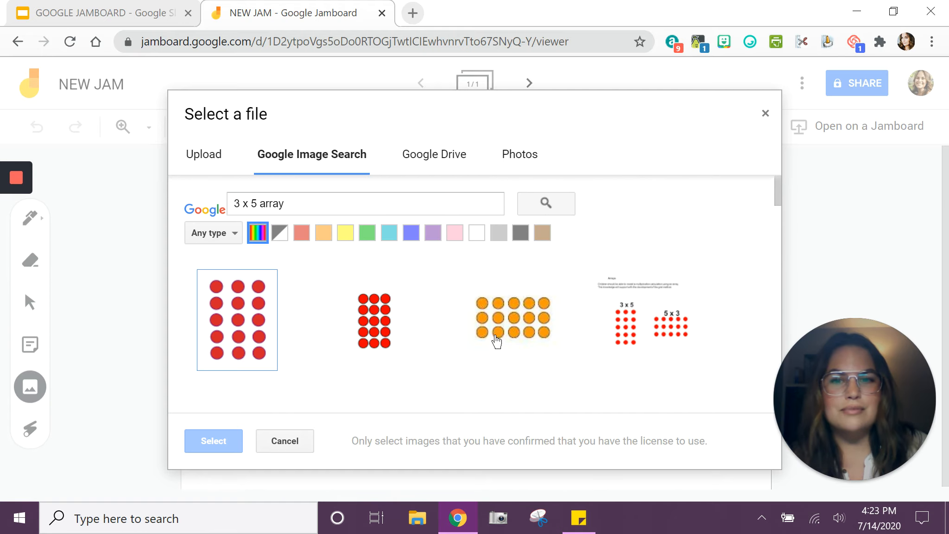
{"action": "left_click", "coordinate": [241, 330]}
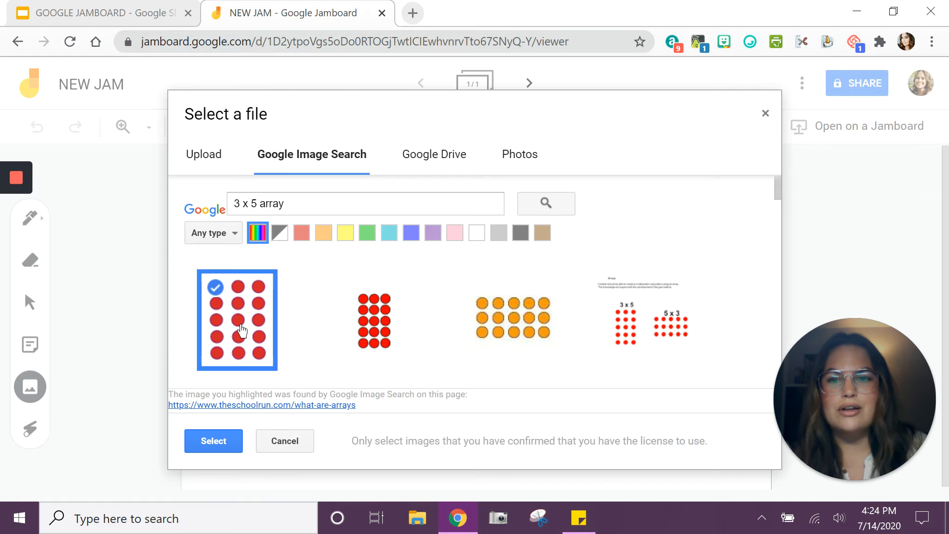
{"action": "left_click", "coordinate": [213, 441]}
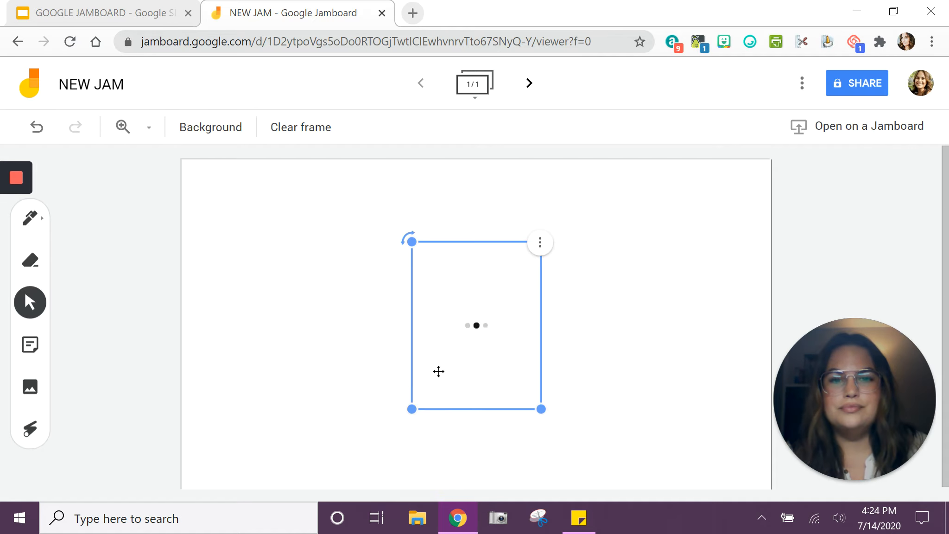
{"action": "left_click", "coordinate": [602, 372]}
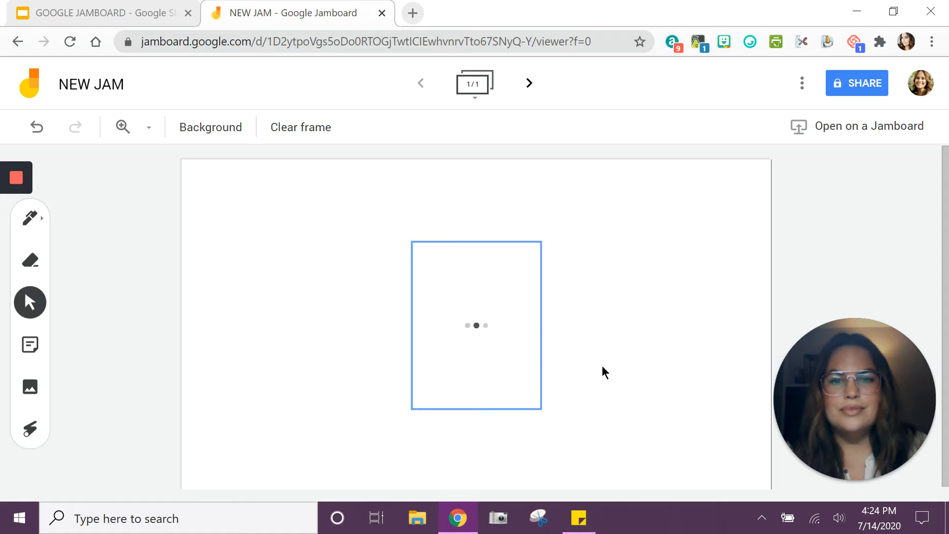
Enlarge the red dot array image slightly and move it to the upper-left part of the frame
{"action": "left_click", "coordinate": [523, 404]}
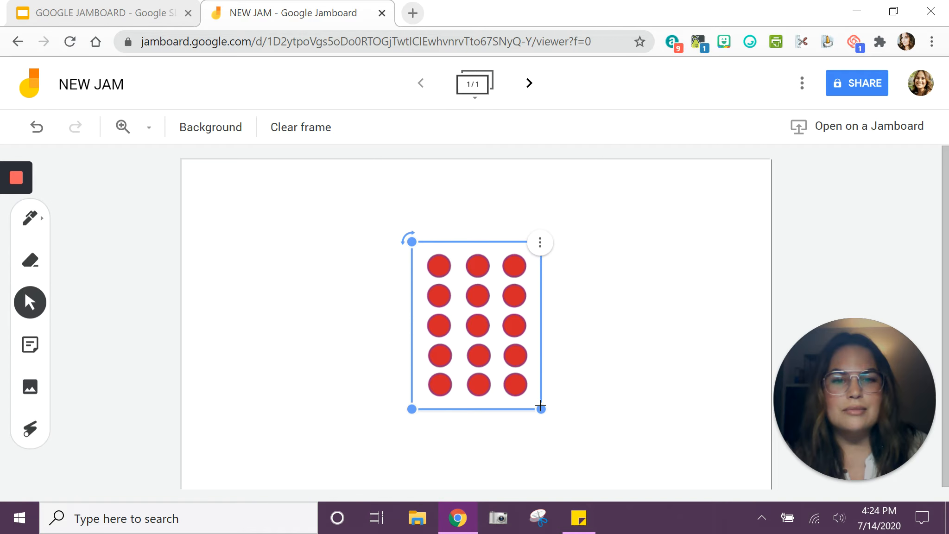
{"action": "left_click_drag", "start_coordinate": [540, 408], "coordinate": [570, 447]}
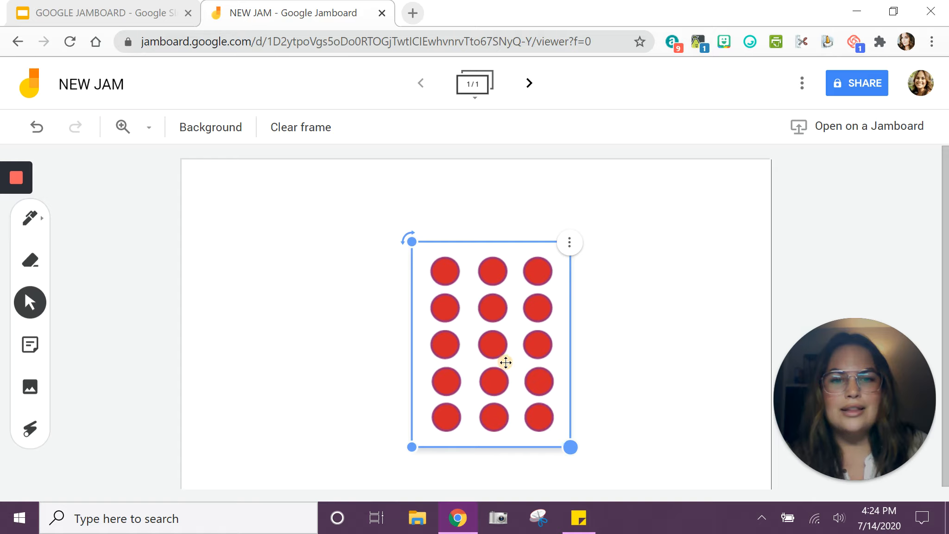
{"action": "left_click_drag", "start_coordinate": [506, 362], "coordinate": [308, 308]}
{"action": "left_click", "coordinate": [452, 284]}
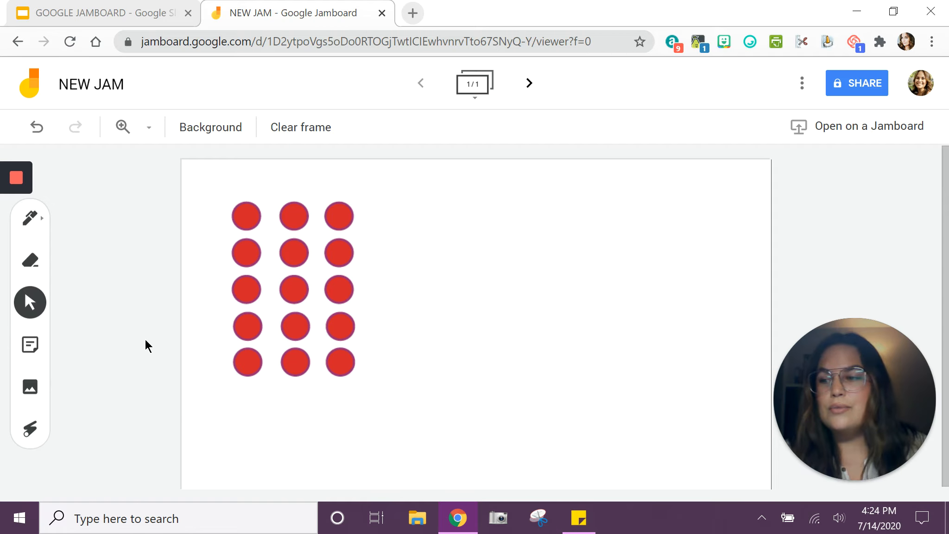
Add a yellow sticky note reading "What does our array show us?" and move it to the frame's upper-right corner
{"action": "left_click", "coordinate": [31, 347]}
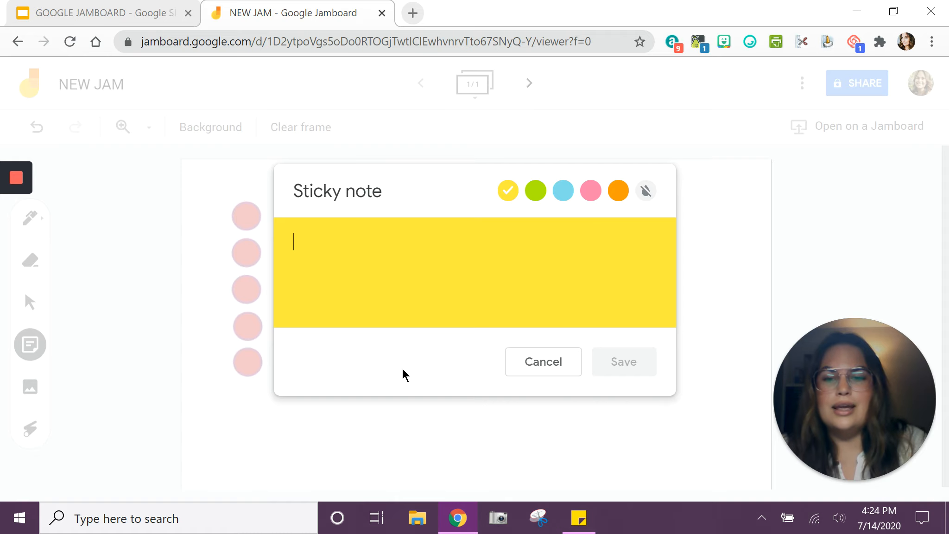
{"action": "type", "text": "Wat"}
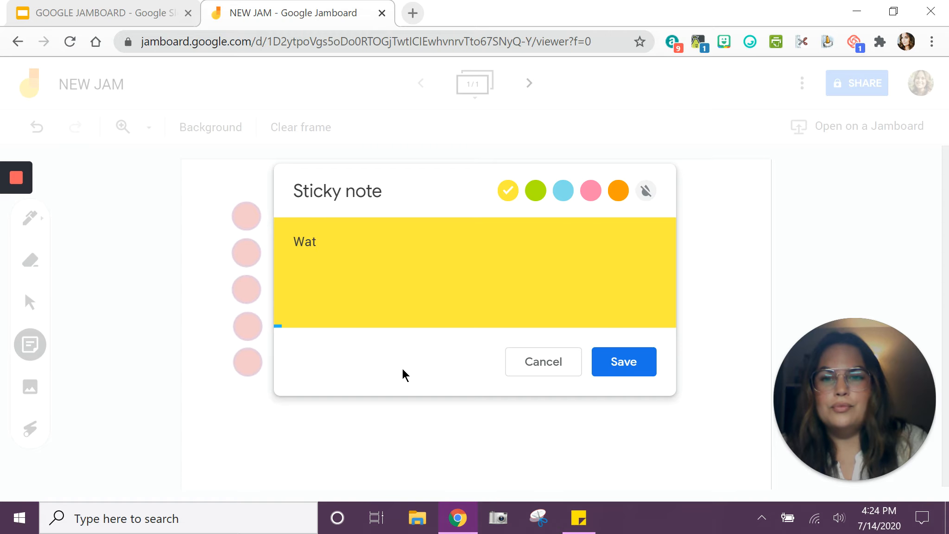
{"action": "key", "text": "BackSpace"}
{"action": "key", "text": "BackSpace"}
{"action": "type", "text": "hat doe"}
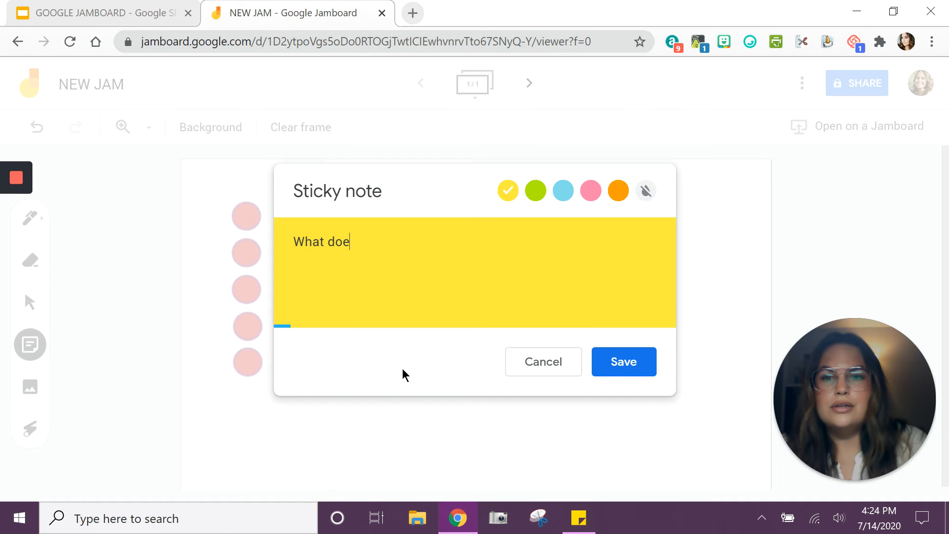
{"action": "type", "text": "s our array show"}
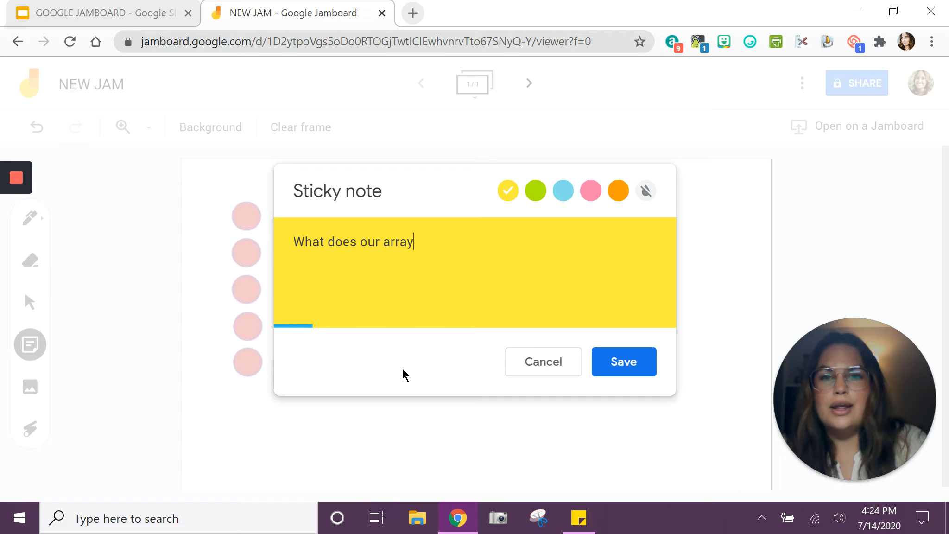
{"action": "type", "text": "s?"}
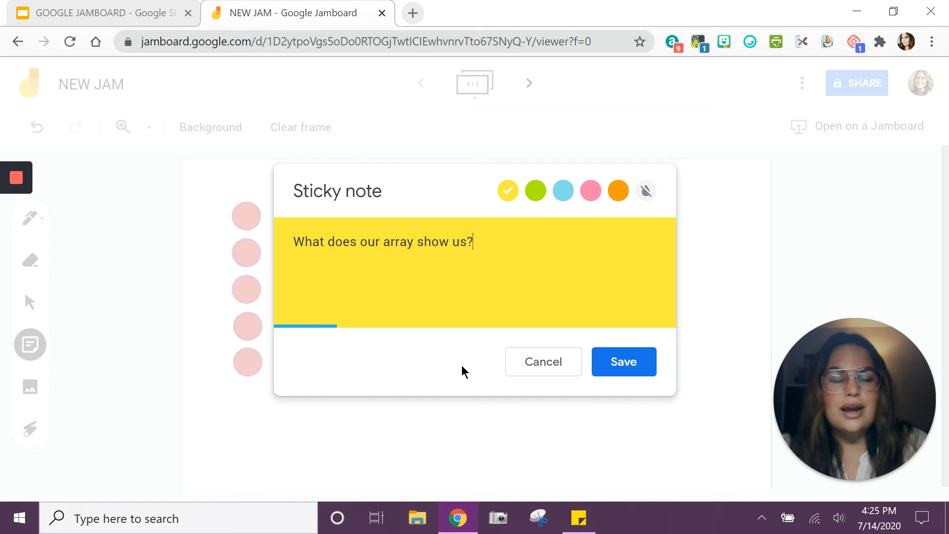
{"action": "left_click", "coordinate": [629, 363]}
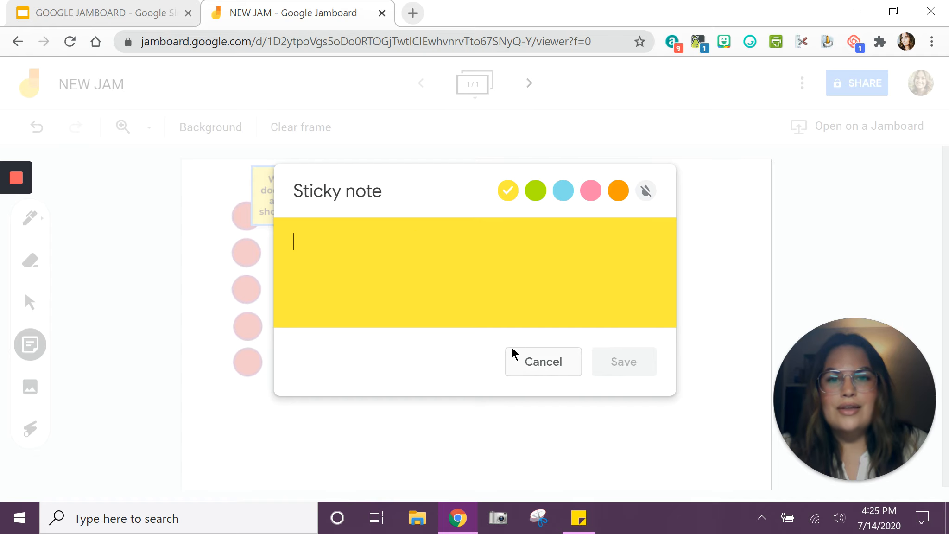
{"action": "left_click", "coordinate": [557, 363]}
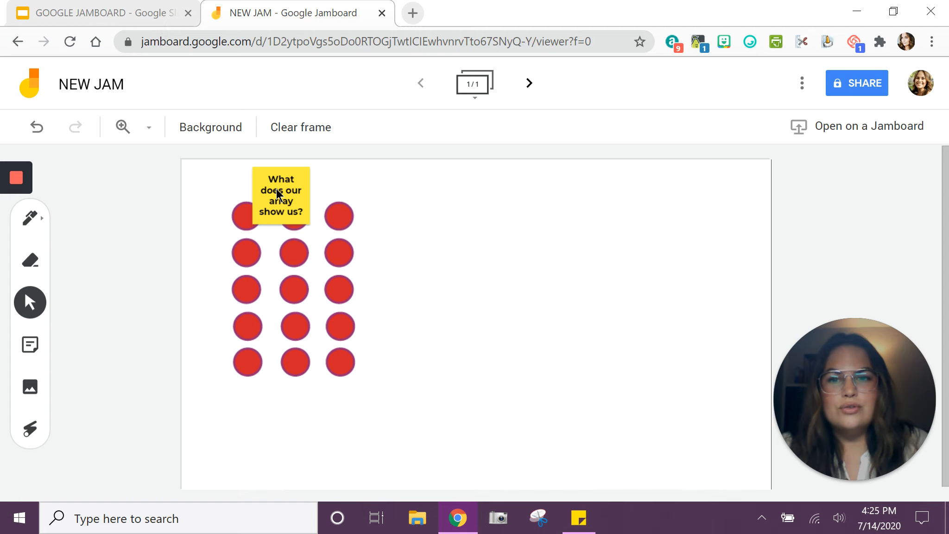
{"action": "left_click_drag", "start_coordinate": [276, 188], "coordinate": [735, 192]}
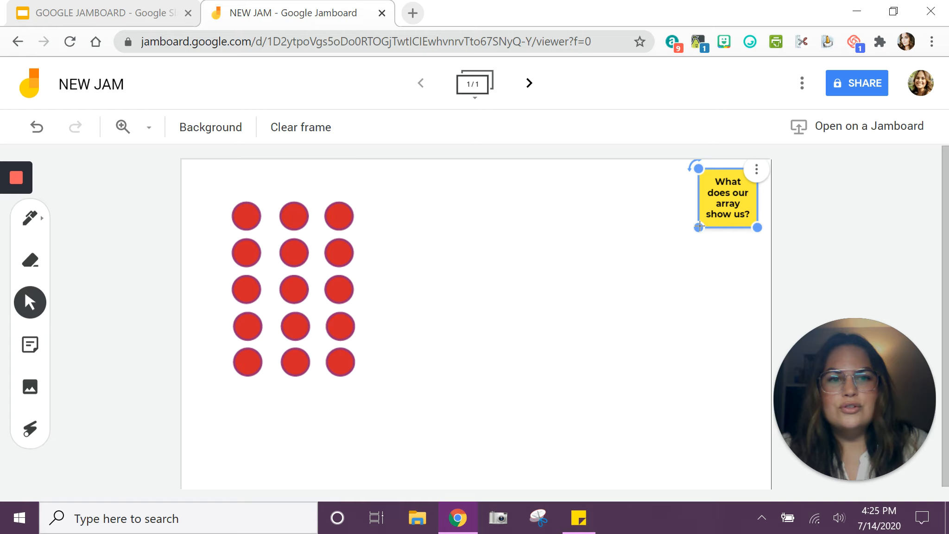
Enlarge the yellow sticky note to nearly double its size, keeping it in the frame's upper-right corner
{"action": "left_click_drag", "start_coordinate": [699, 227], "coordinate": [650, 276]}
{"action": "left_click", "coordinate": [586, 271]}
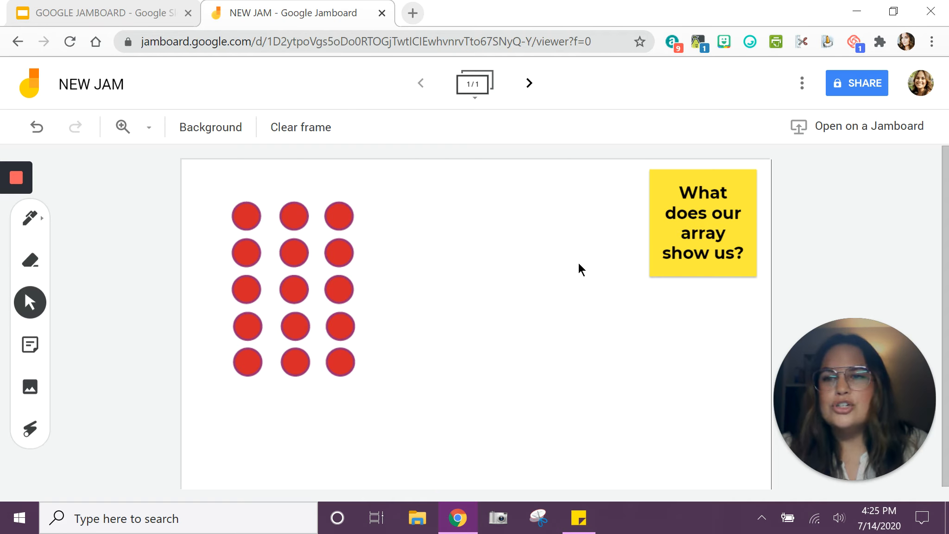
Draw a blue bracket with the Pen along the right side of the dot array, spanning all five rows
{"action": "left_click", "coordinate": [31, 218]}
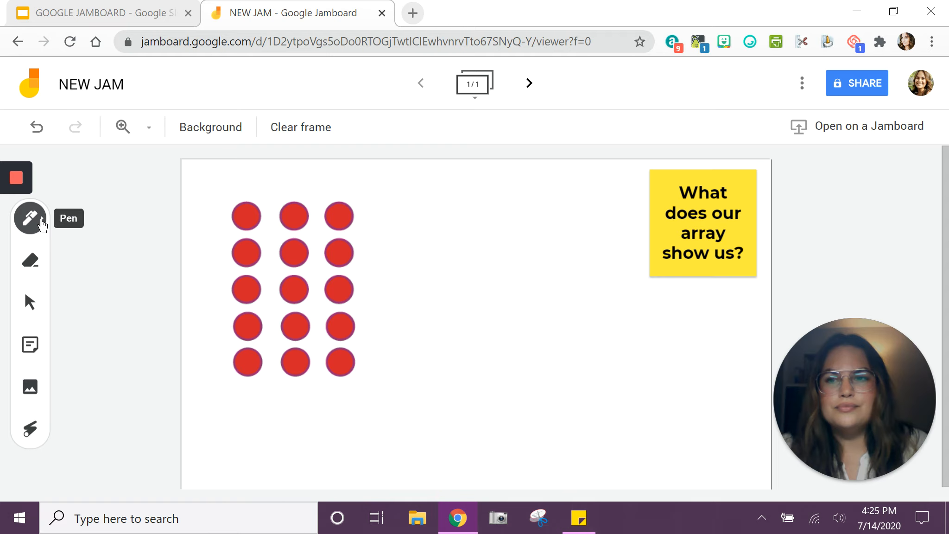
{"action": "left_click", "coordinate": [32, 218]}
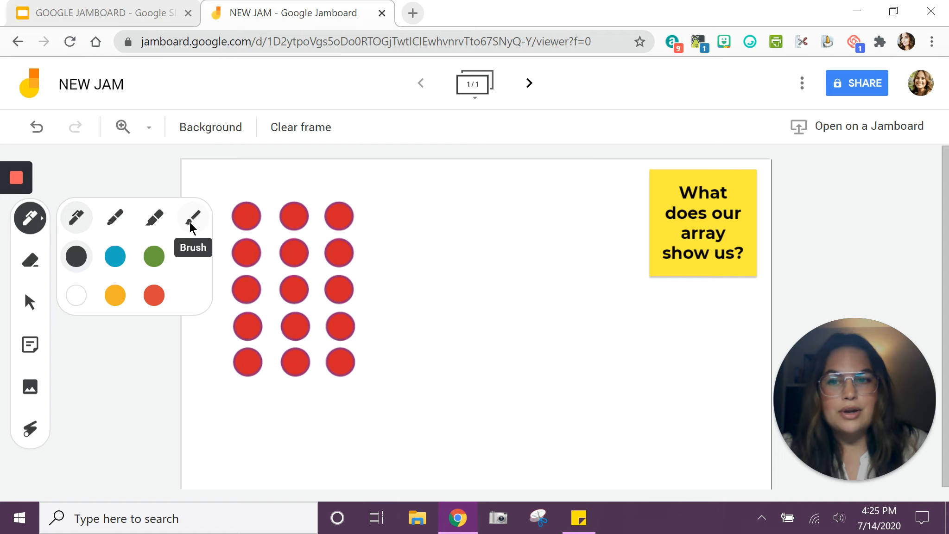
{"action": "left_click", "coordinate": [118, 257]}
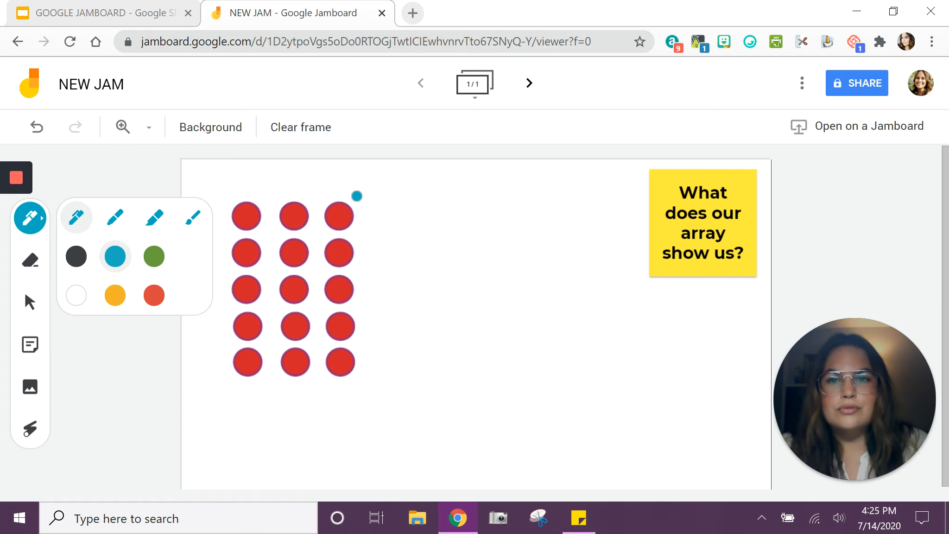
{"action": "mouse_move", "coordinate": [357, 196]}
{"action": "left_mouse_down"}
{"action": "mouse_move", "coordinate": [390, 199]}
{"action": "mouse_move", "coordinate": [384, 284]}
{"action": "mouse_move", "coordinate": [358, 384]}
{"action": "left_mouse_up"}
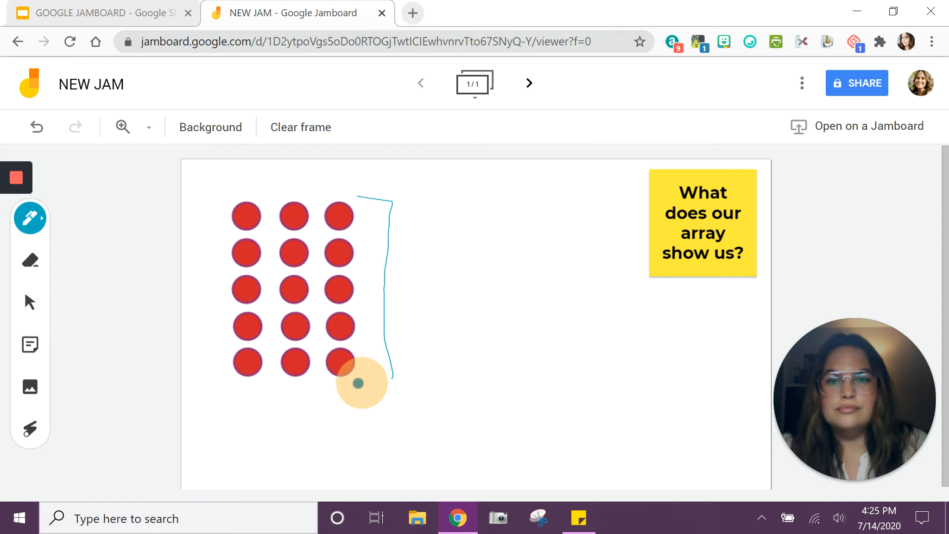
Draw an orange-yellow bracket with the Marker beneath the dot array, spanning its three columns
{"action": "left_click", "coordinate": [28, 218]}
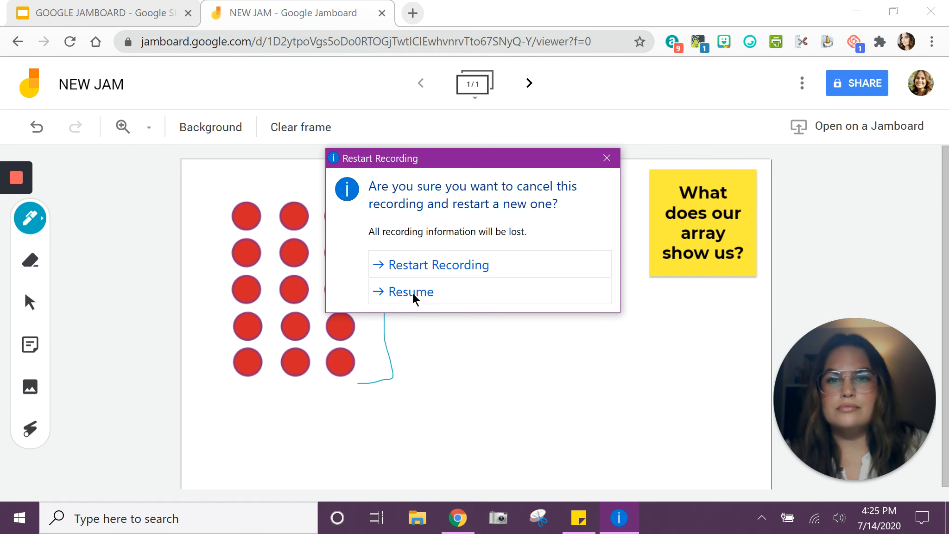
{"action": "left_click", "coordinate": [413, 297]}
{"action": "left_click", "coordinate": [29, 218]}
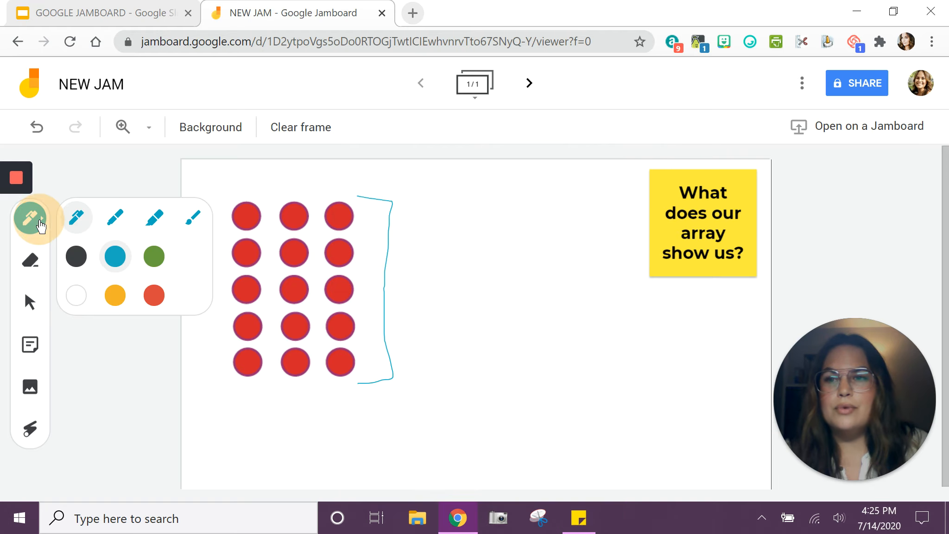
{"action": "left_click", "coordinate": [115, 220]}
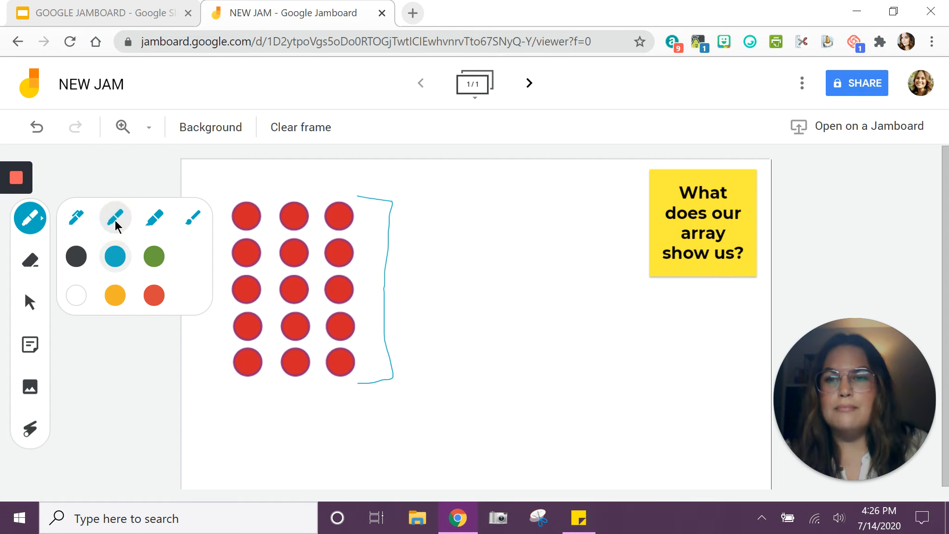
{"action": "left_click", "coordinate": [115, 294]}
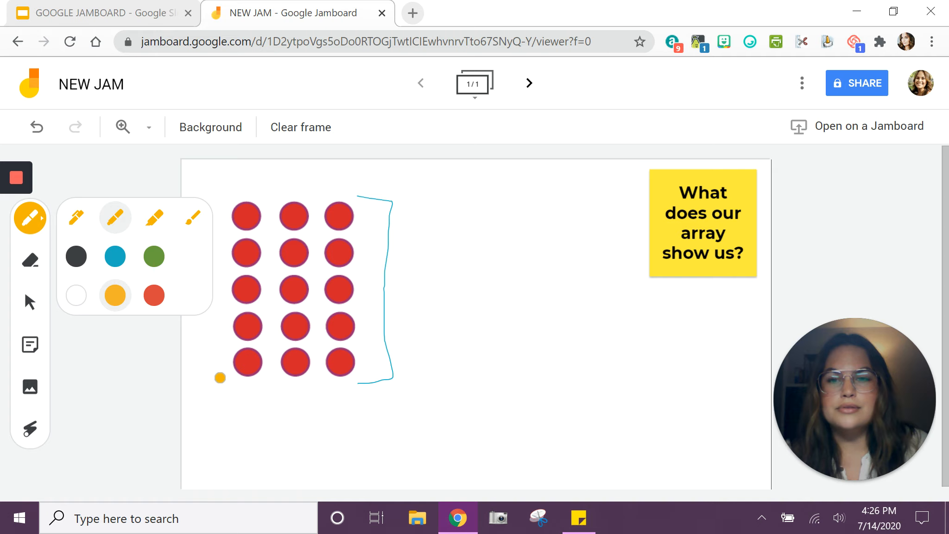
{"action": "mouse_move", "coordinate": [220, 378]}
{"action": "left_mouse_down"}
{"action": "mouse_move", "coordinate": [224, 404]}
{"action": "mouse_move", "coordinate": [360, 396]}
{"action": "mouse_move", "coordinate": [371, 370]}
{"action": "left_mouse_up"}
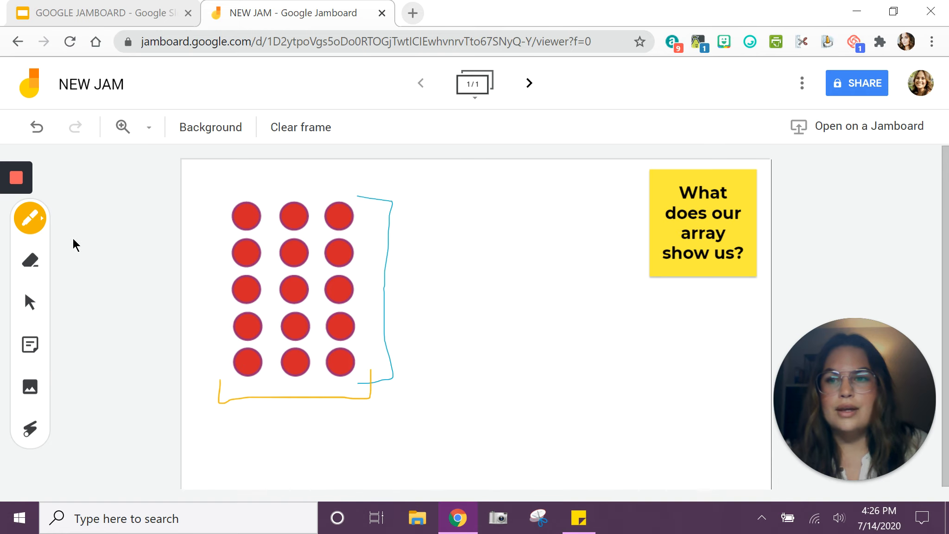
Circle each of the array's five rows separately with the black Highlighter
{"action": "left_click", "coordinate": [43, 226]}
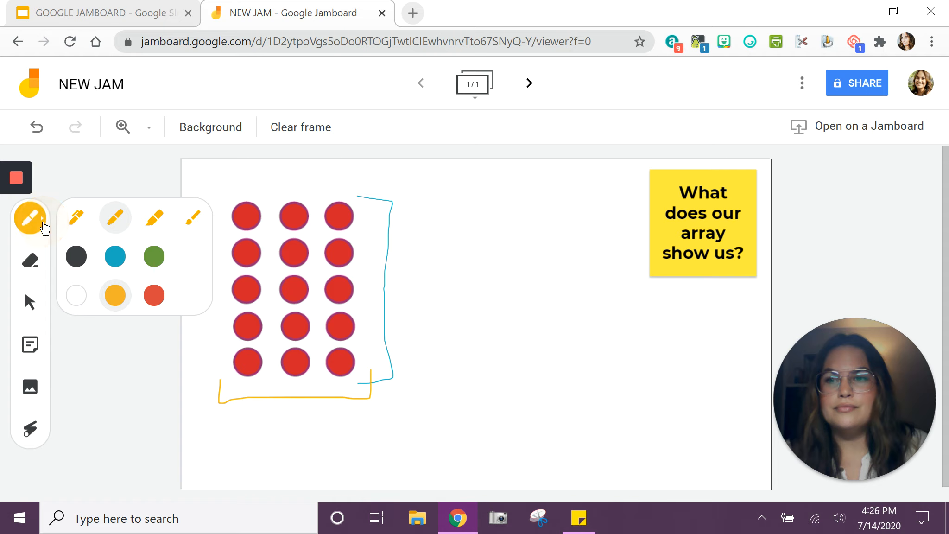
{"action": "left_click", "coordinate": [158, 216]}
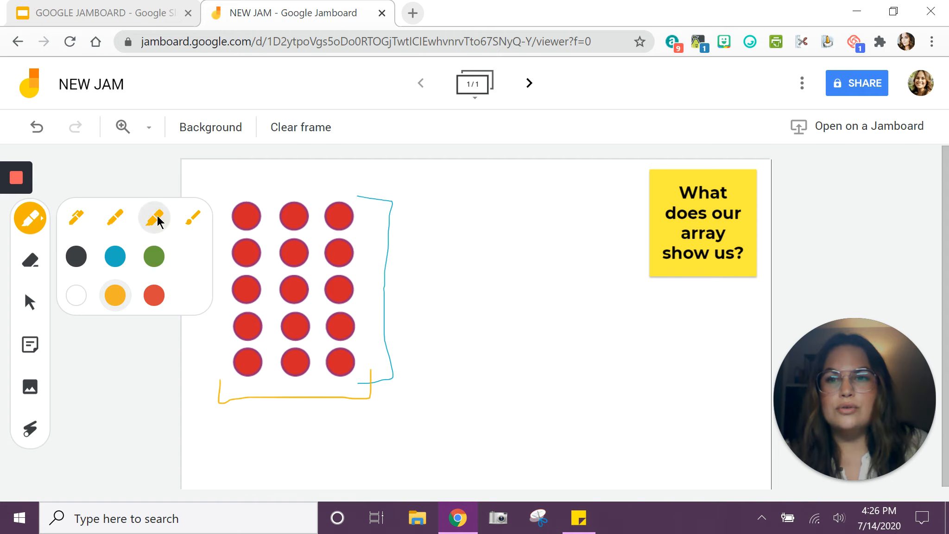
{"action": "left_click", "coordinate": [76, 257]}
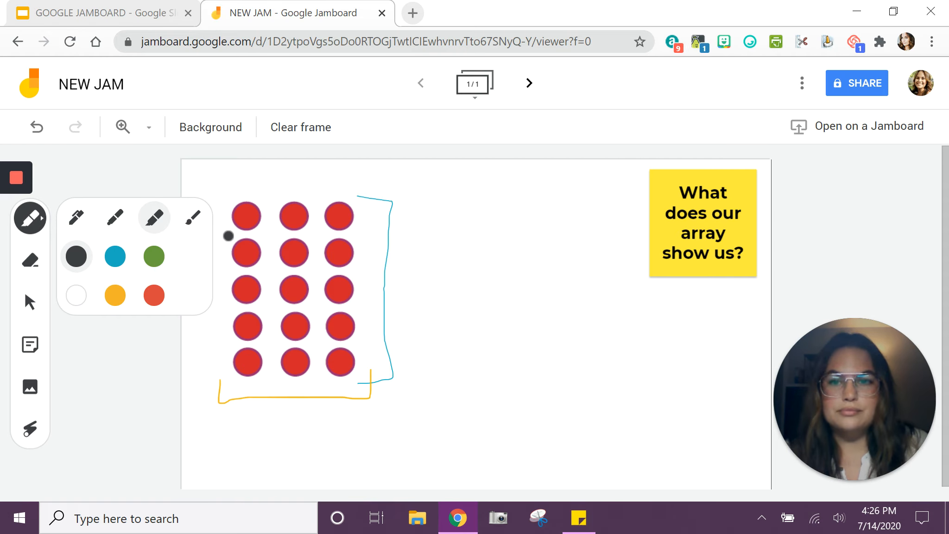
{"action": "mouse_move", "coordinate": [228, 236]}
{"action": "left_mouse_down"}
{"action": "mouse_move", "coordinate": [353, 223]}
{"action": "mouse_move", "coordinate": [234, 239]}
{"action": "left_mouse_up"}
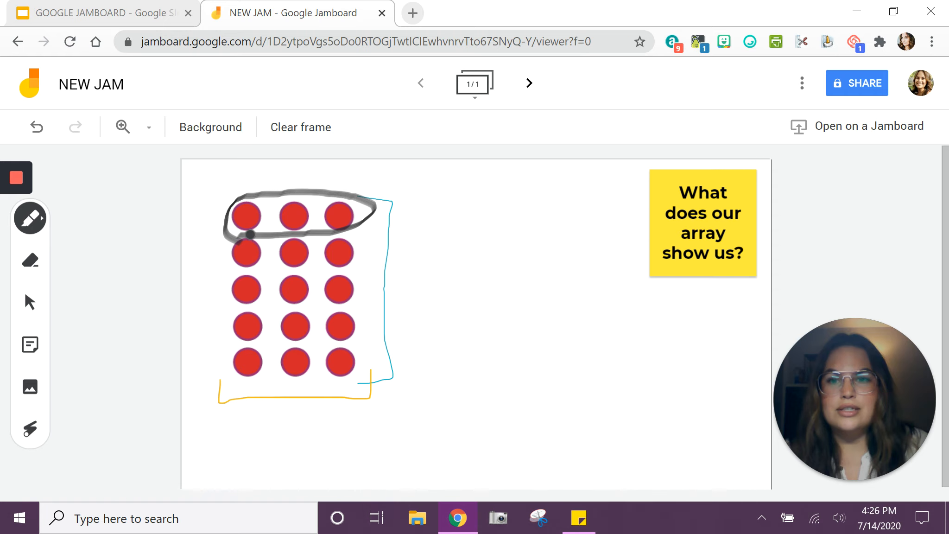
{"action": "mouse_move", "coordinate": [223, 238]}
{"action": "left_mouse_down"}
{"action": "mouse_move", "coordinate": [201, 263]}
{"action": "mouse_move", "coordinate": [375, 233]}
{"action": "mouse_move", "coordinate": [236, 270]}
{"action": "mouse_move", "coordinate": [215, 291]}
{"action": "mouse_move", "coordinate": [339, 297]}
{"action": "mouse_move", "coordinate": [339, 259]}
{"action": "mouse_move", "coordinate": [241, 271]}
{"action": "left_mouse_up"}
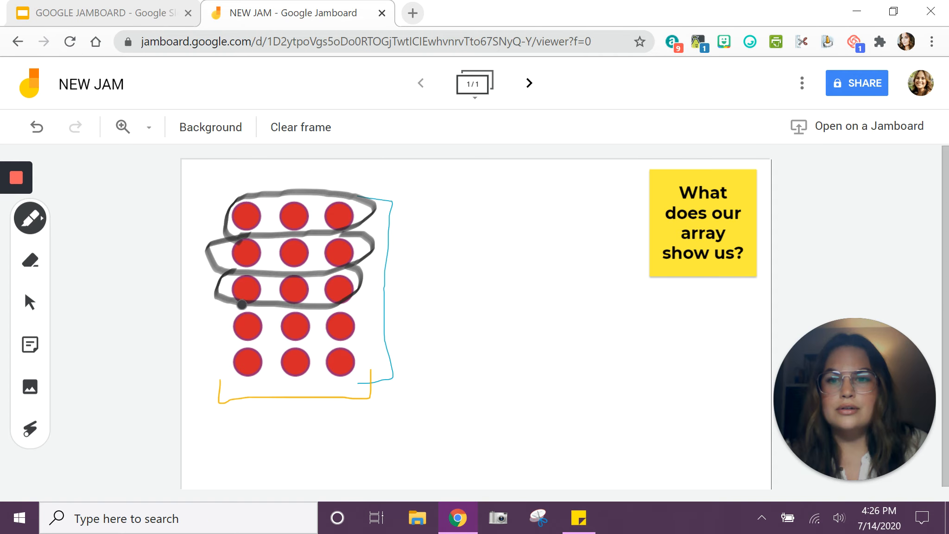
{"action": "mouse_move", "coordinate": [241, 304]}
{"action": "left_mouse_down"}
{"action": "mouse_move", "coordinate": [212, 314]}
{"action": "mouse_move", "coordinate": [297, 349]}
{"action": "mouse_move", "coordinate": [353, 302]}
{"action": "left_mouse_up"}
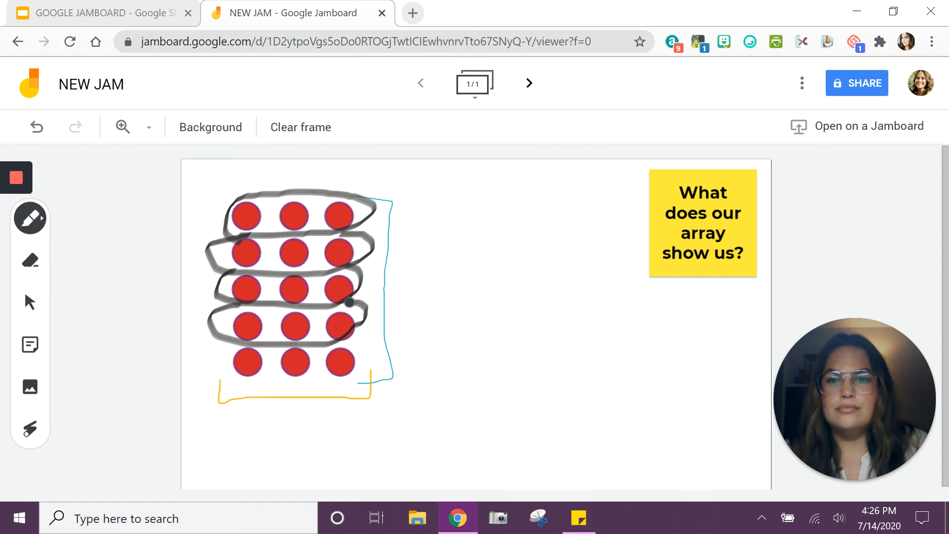
{"action": "mouse_move", "coordinate": [229, 346]}
{"action": "left_mouse_down"}
{"action": "mouse_move", "coordinate": [208, 356]}
{"action": "mouse_move", "coordinate": [250, 371]}
{"action": "mouse_move", "coordinate": [376, 358]}
{"action": "mouse_move", "coordinate": [342, 330]}
{"action": "left_mouse_up"}
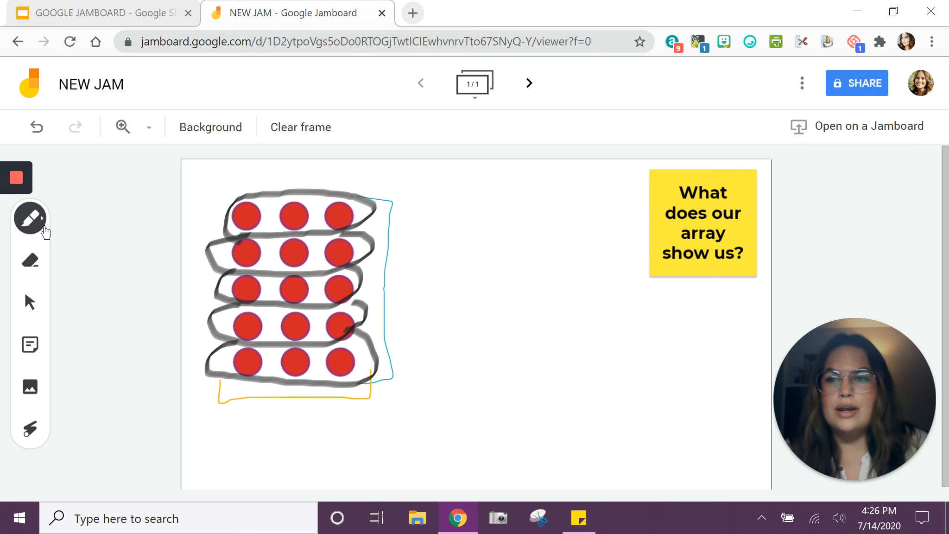
Circle the array's first column of dots with the green Brush
{"action": "left_click", "coordinate": [43, 224]}
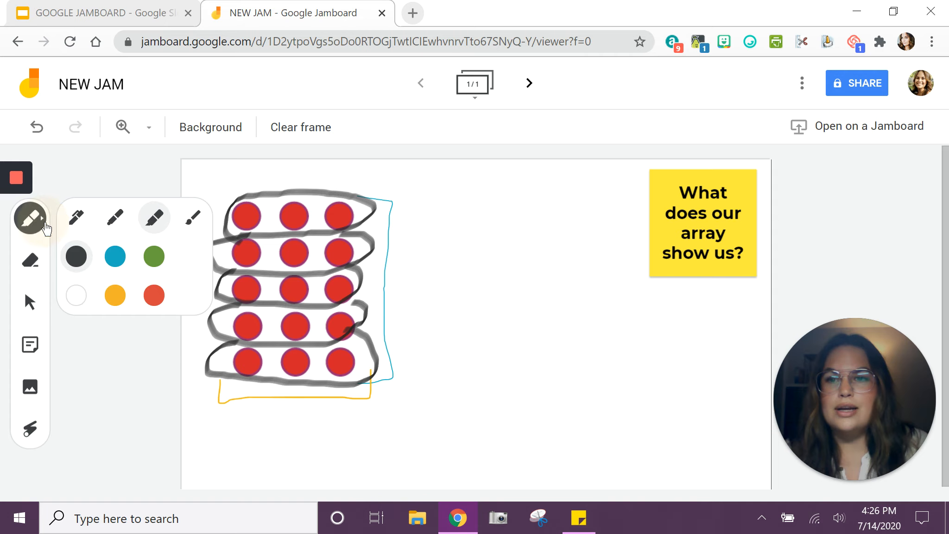
{"action": "left_click", "coordinate": [190, 220]}
{"action": "left_click", "coordinate": [155, 257]}
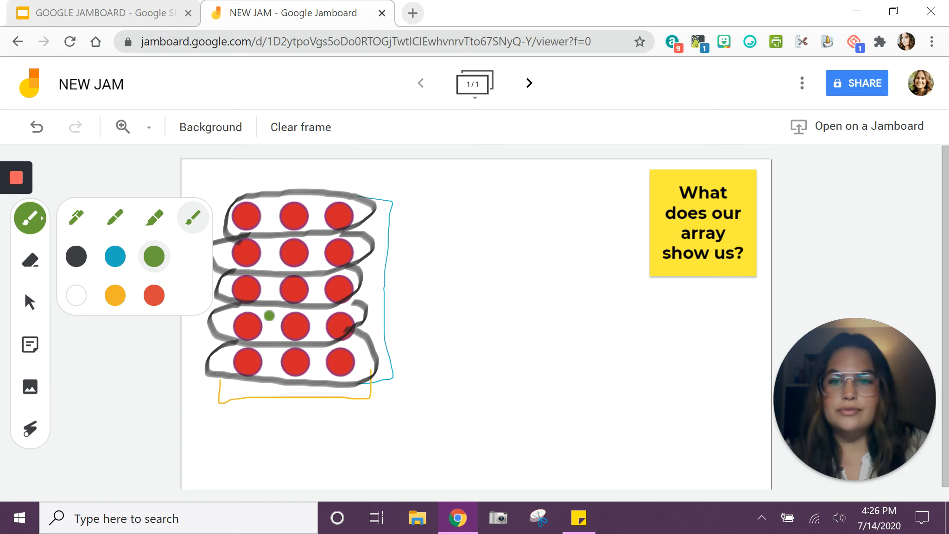
{"action": "mouse_move", "coordinate": [269, 316]}
{"action": "left_mouse_down"}
{"action": "mouse_move", "coordinate": [260, 208]}
{"action": "mouse_move", "coordinate": [208, 285]}
{"action": "mouse_move", "coordinate": [227, 384]}
{"action": "mouse_move", "coordinate": [265, 318]}
{"action": "mouse_move", "coordinate": [269, 284]}
{"action": "left_mouse_up"}
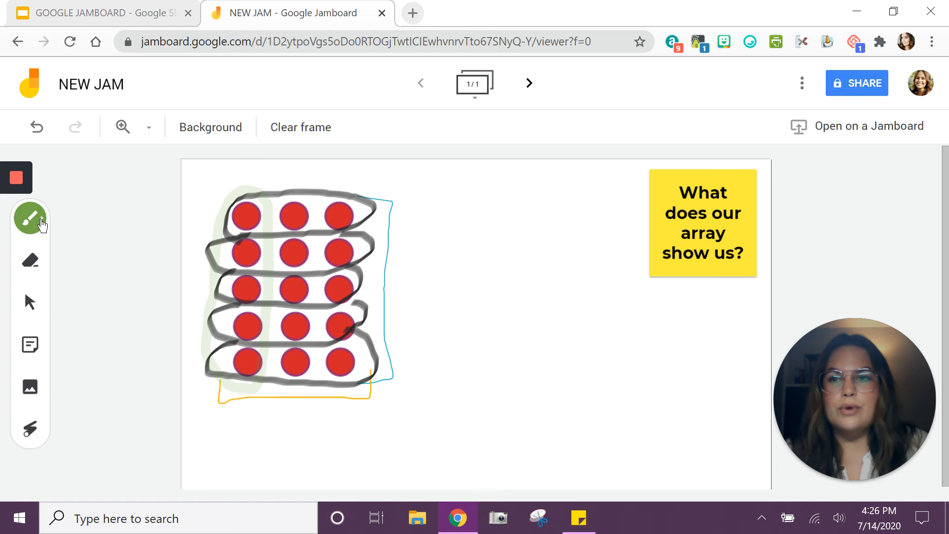
Handwrite "3 x 5" with the black Pen to the right of the array and erase the multiplication sign
{"action": "left_click", "coordinate": [42, 226]}
{"action": "left_click", "coordinate": [74, 217]}
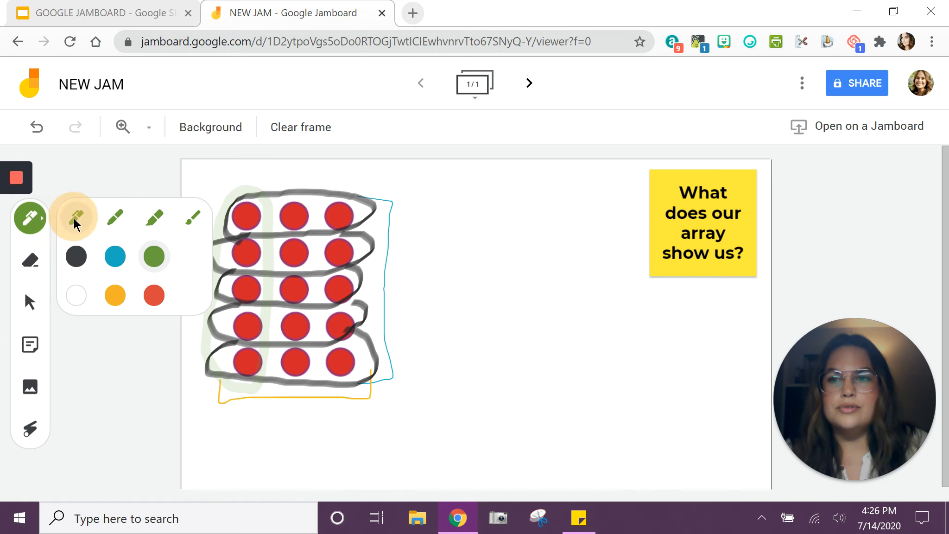
{"action": "left_click", "coordinate": [73, 261]}
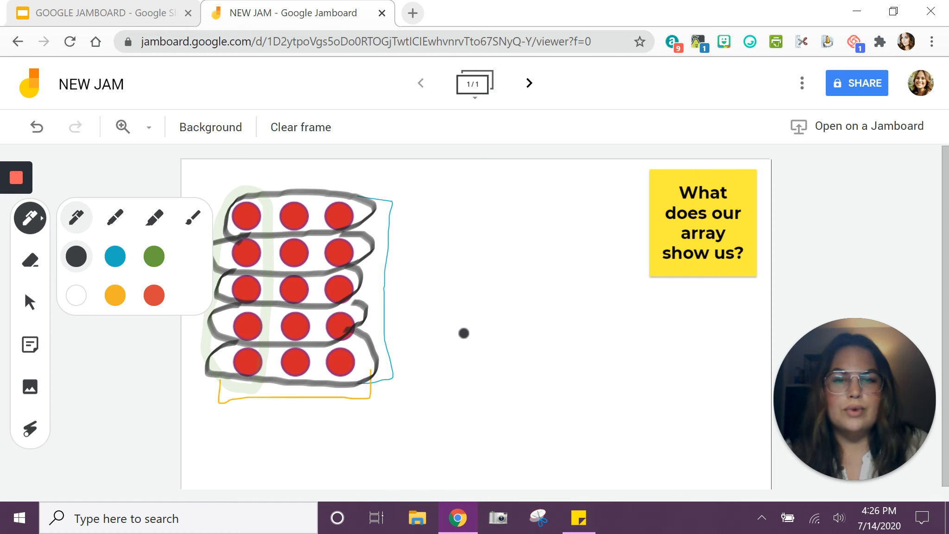
{"action": "mouse_move", "coordinate": [467, 323]}
{"action": "left_mouse_down"}
{"action": "mouse_move", "coordinate": [507, 321]}
{"action": "mouse_move", "coordinate": [465, 371]}
{"action": "left_mouse_up"}
{"action": "mouse_move", "coordinate": [548, 339]}
{"action": "left_mouse_down"}
{"action": "mouse_move", "coordinate": [520, 357]}
{"action": "mouse_move", "coordinate": [529, 344]}
{"action": "mouse_move", "coordinate": [547, 364]}
{"action": "left_mouse_up"}
{"action": "mouse_move", "coordinate": [595, 326]}
{"action": "left_mouse_down"}
{"action": "mouse_move", "coordinate": [632, 326]}
{"action": "mouse_move", "coordinate": [589, 339]}
{"action": "mouse_move", "coordinate": [570, 391]}
{"action": "left_mouse_up"}
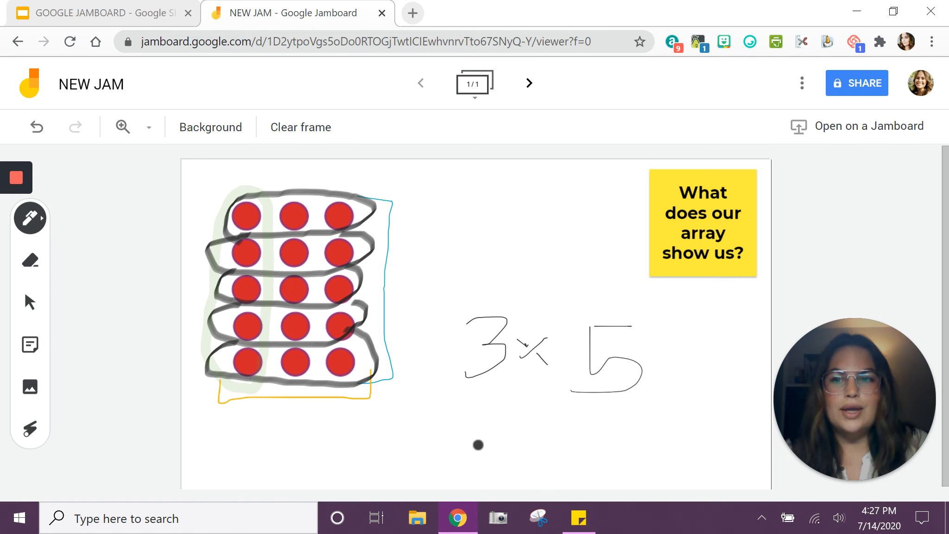
{"action": "left_click", "coordinate": [37, 266]}
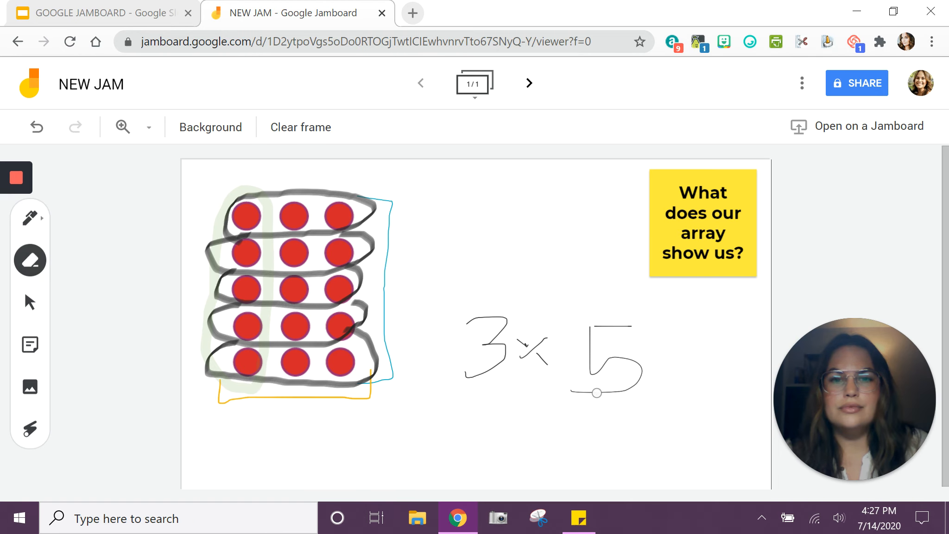
{"action": "mouse_move", "coordinate": [522, 349]}
{"action": "left_mouse_down"}
{"action": "mouse_move", "coordinate": [556, 363]}
{"action": "mouse_move", "coordinate": [524, 334]}
{"action": "mouse_move", "coordinate": [547, 360]}
{"action": "mouse_move", "coordinate": [541, 326]}
{"action": "mouse_move", "coordinate": [547, 343]}
{"action": "left_mouse_up"}
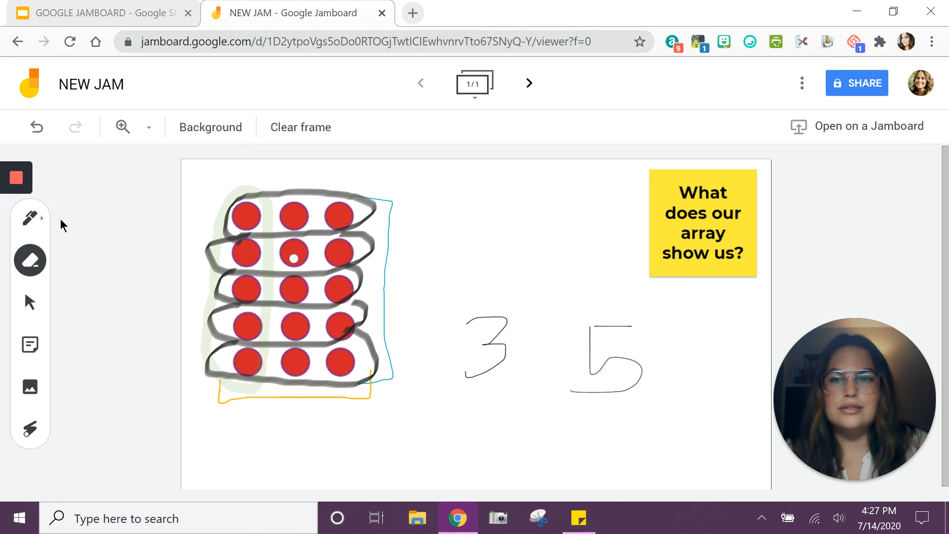
Use the laser to point along the area below the array and numbers, and around the sticky note
{"action": "left_click", "coordinate": [31, 430]}
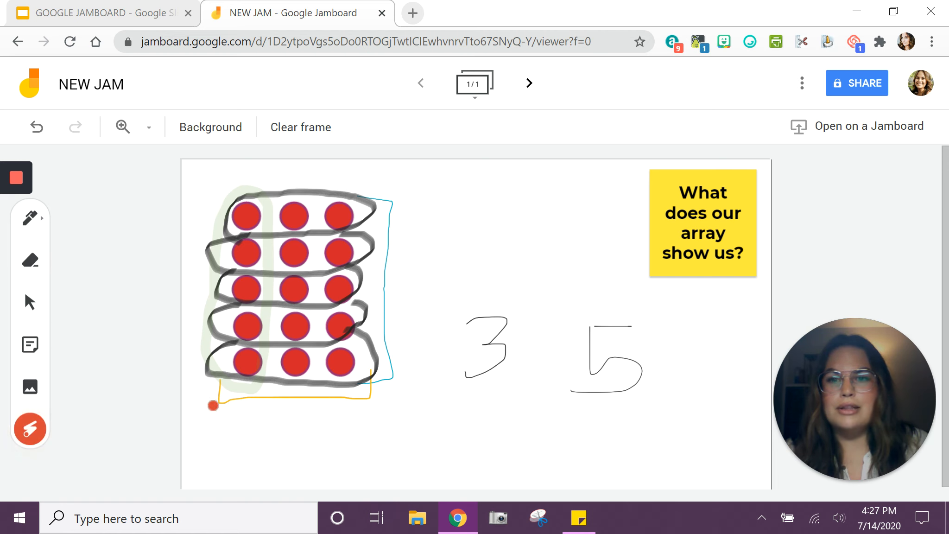
{"action": "mouse_move", "coordinate": [212, 410]}
{"action": "left_mouse_down"}
{"action": "mouse_move", "coordinate": [374, 289]}
{"action": "mouse_move", "coordinate": [339, 350]}
{"action": "mouse_move", "coordinate": [583, 414]}
{"action": "left_mouse_up"}
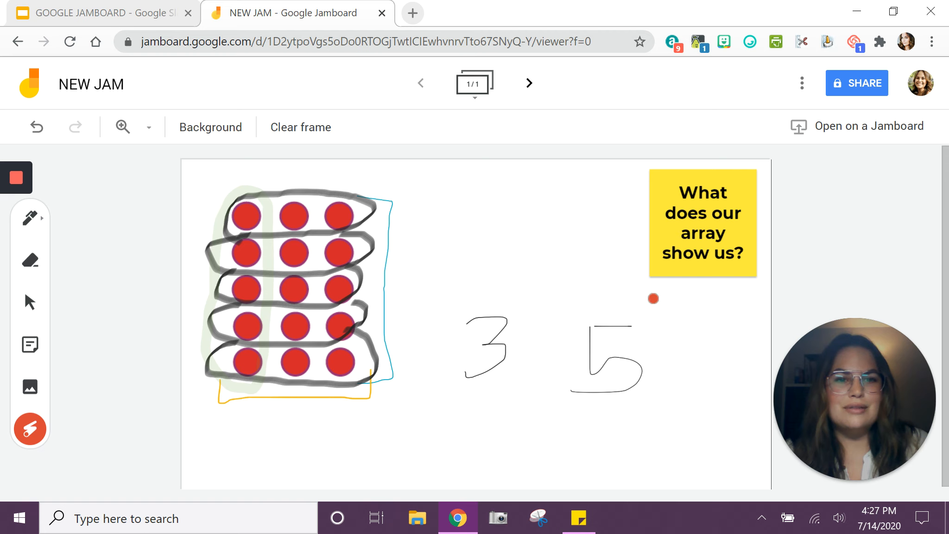
{"action": "mouse_move", "coordinate": [629, 278]}
{"action": "left_mouse_down"}
{"action": "mouse_move", "coordinate": [727, 218]}
{"action": "mouse_move", "coordinate": [716, 276]}
{"action": "left_mouse_up"}
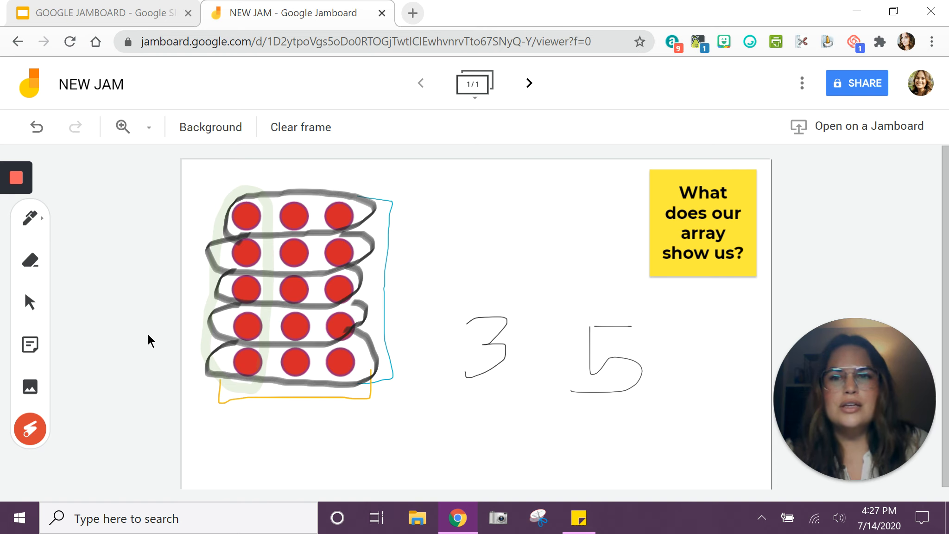
{"action": "mouse_move", "coordinate": [19, 188]}
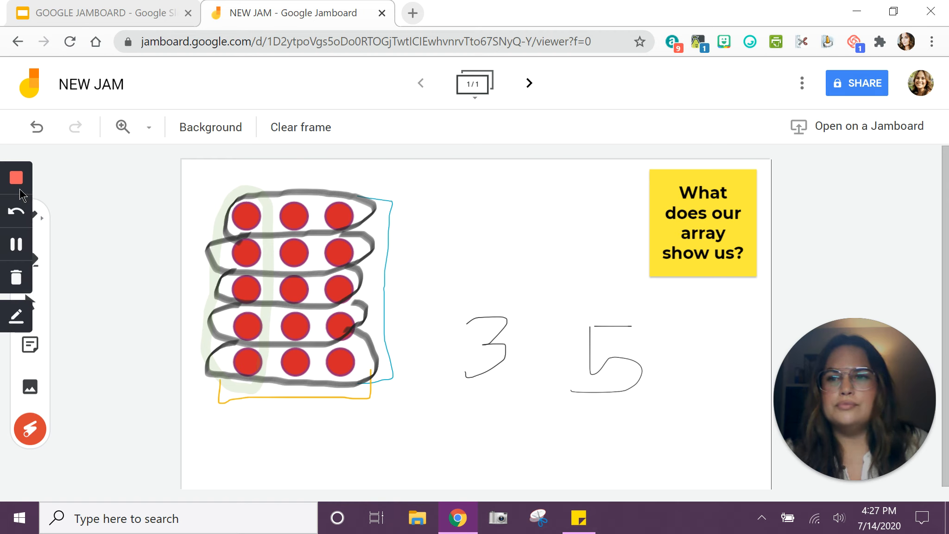
{"action": "left_click", "coordinate": [16, 247]}
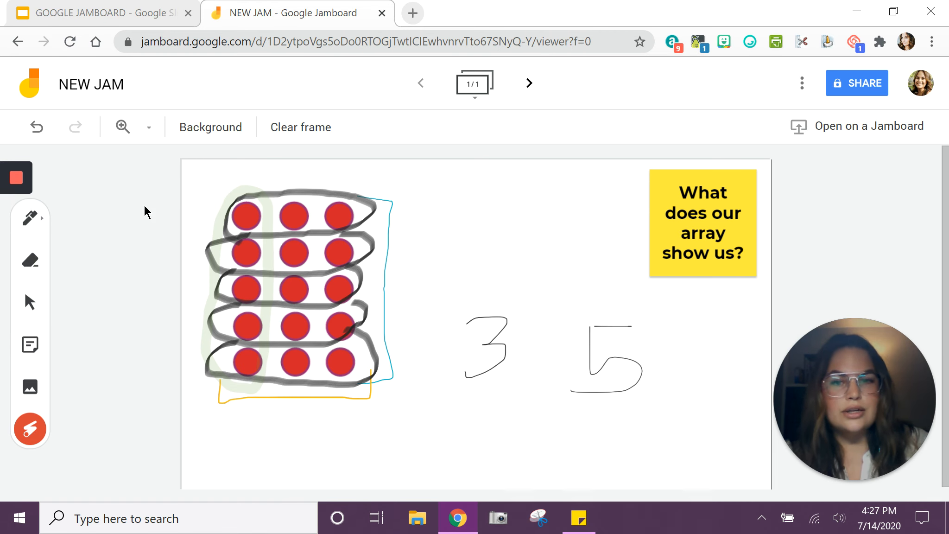
Clear all content from the first frame
{"action": "left_click", "coordinate": [313, 134]}
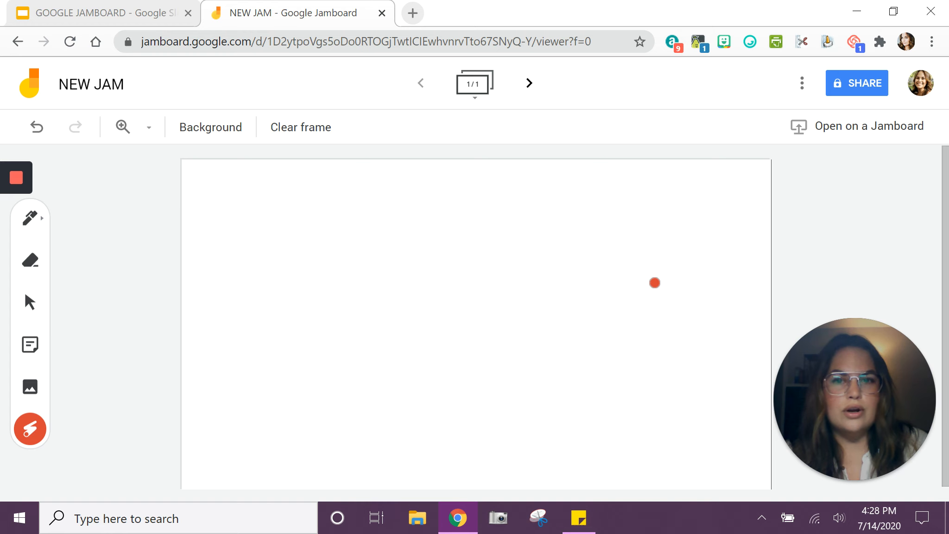
{"action": "left_click", "coordinate": [125, 137]}
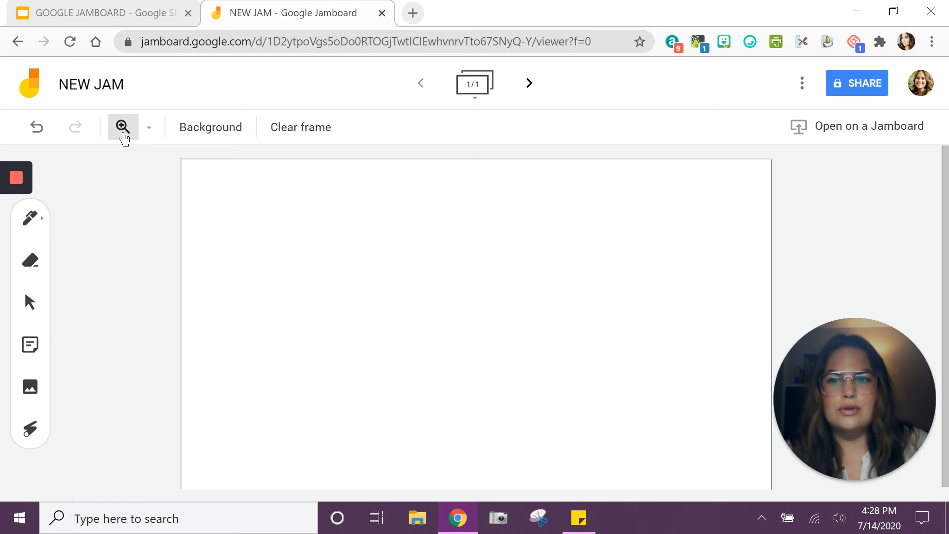
{"action": "left_click", "coordinate": [124, 134]}
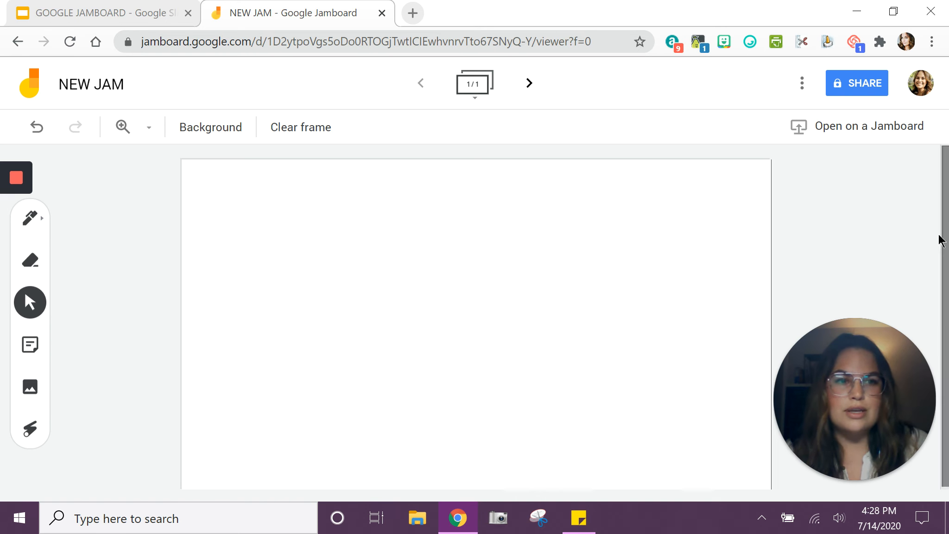
Create a second blank frame in the jam
{"action": "scroll", "coordinate": [941, 241], "scroll_direction": "down", "scroll_amount": 1}
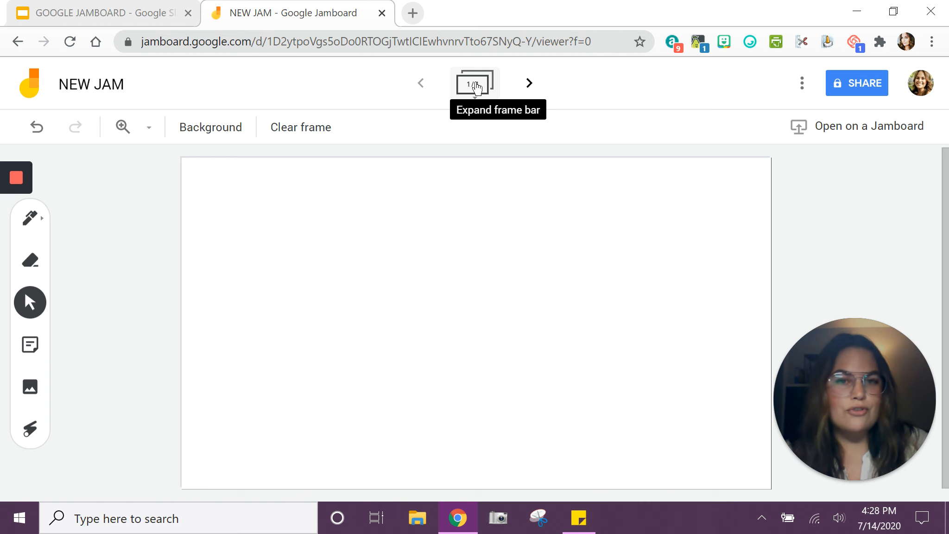
{"action": "left_click", "coordinate": [528, 84]}
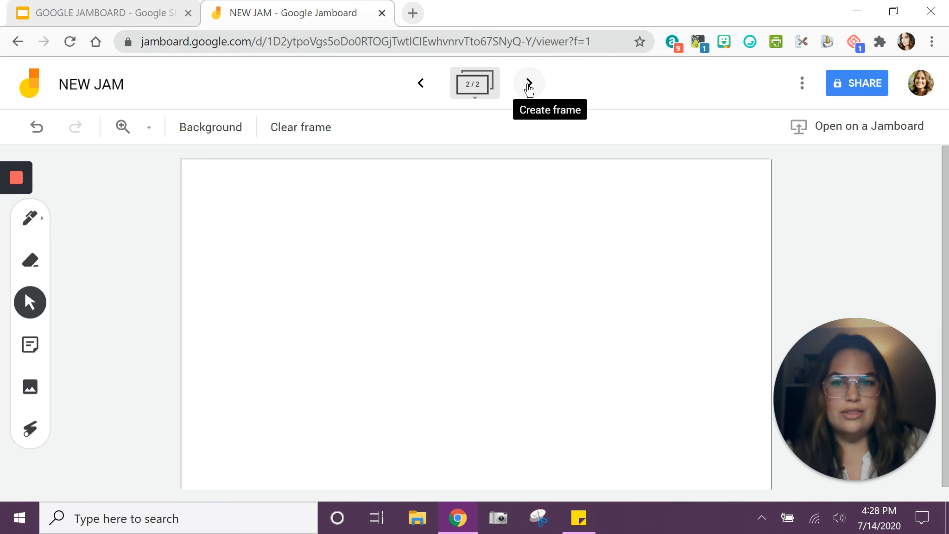
Return to the first frame and add a yellow sticky note reading "Name 1"
{"action": "left_click", "coordinate": [425, 88]}
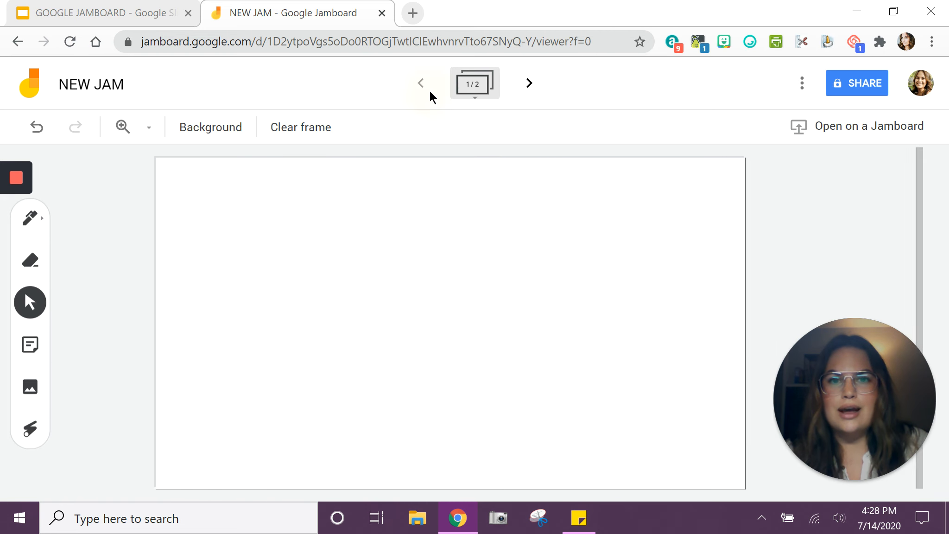
{"action": "left_click", "coordinate": [31, 345]}
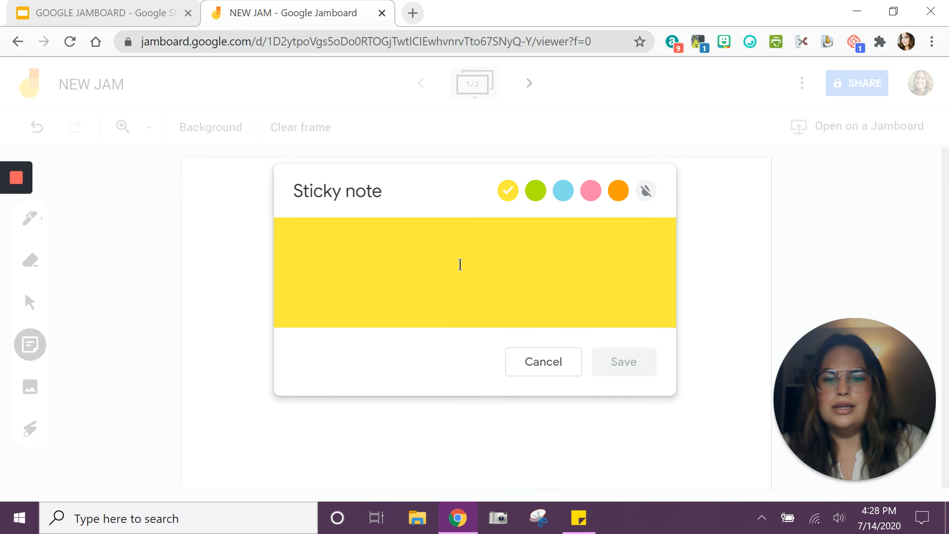
{"action": "type", "text": "Name 1"}
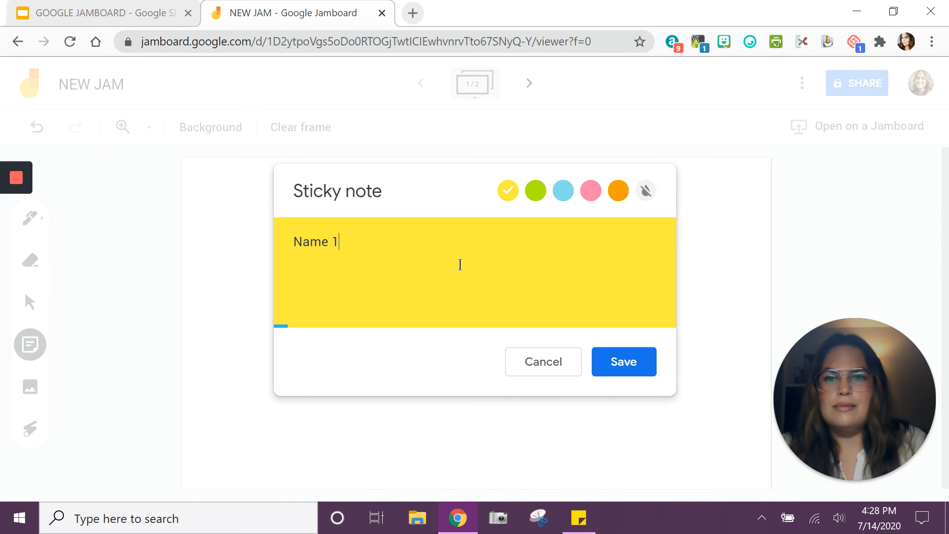
{"action": "left_click", "coordinate": [639, 364]}
{"action": "left_click", "coordinate": [566, 366]}
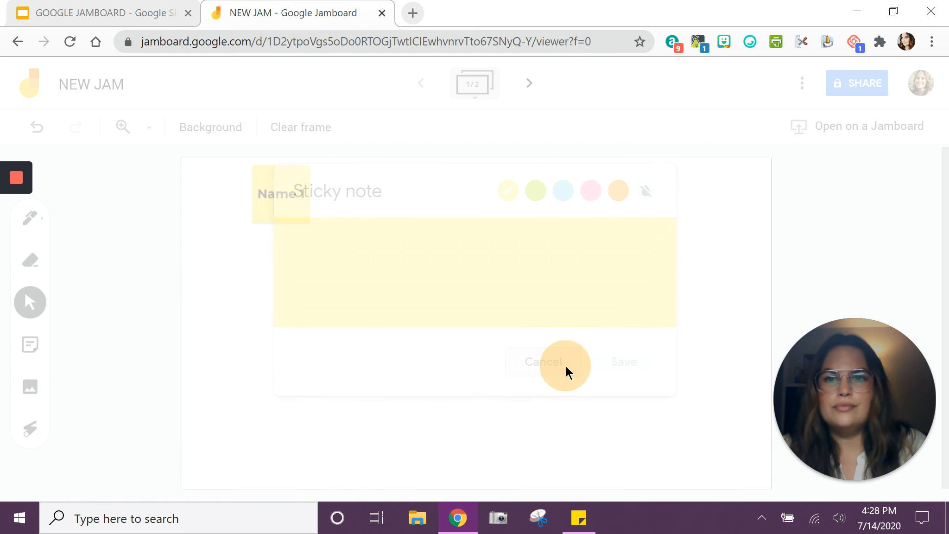
Go to the second frame and add a green sticky note reading "Name 2"
{"action": "left_click", "coordinate": [529, 83]}
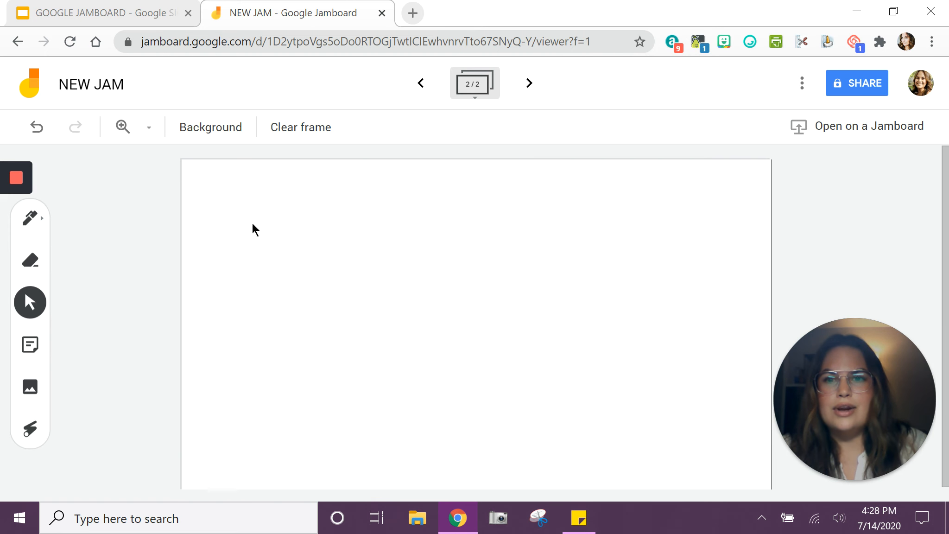
{"action": "left_click", "coordinate": [31, 353]}
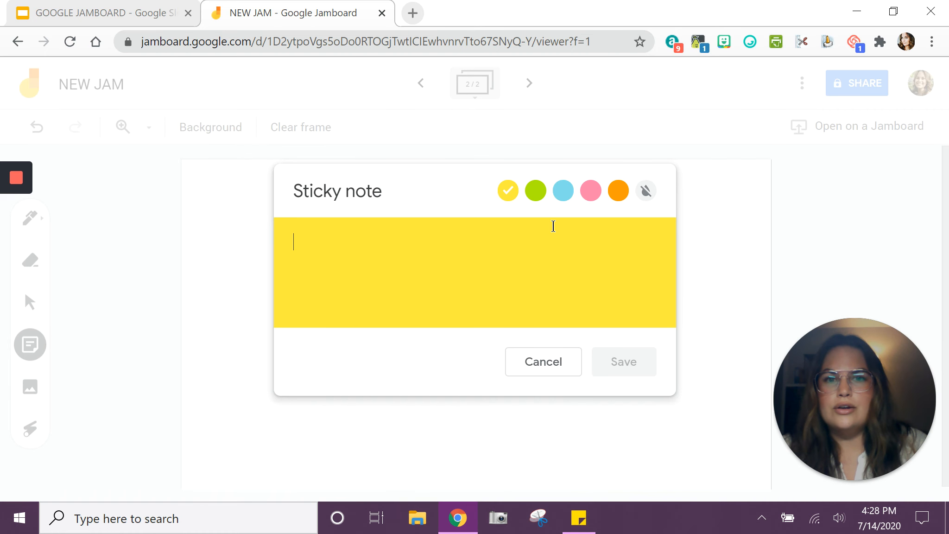
{"action": "left_click", "coordinate": [536, 190]}
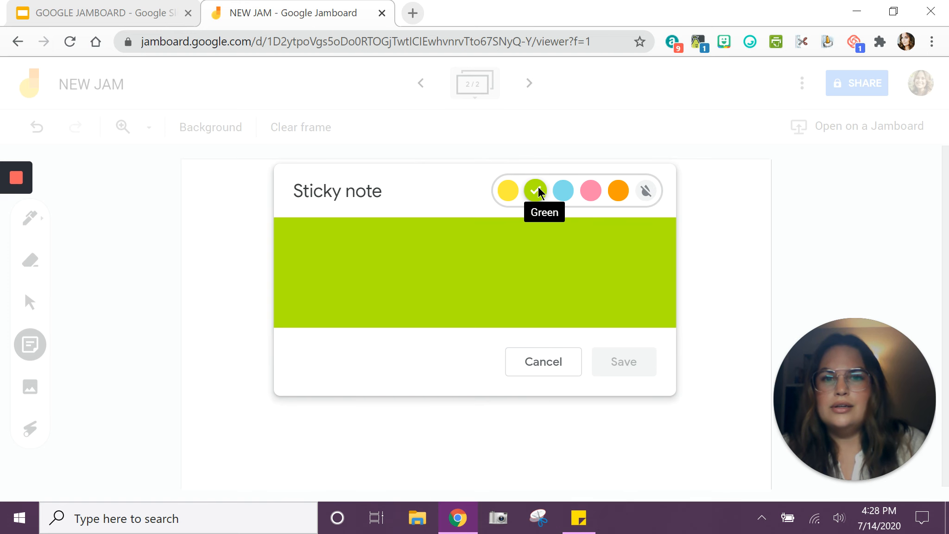
{"action": "left_click", "coordinate": [503, 248]}
{"action": "type", "text": "Name 2"}
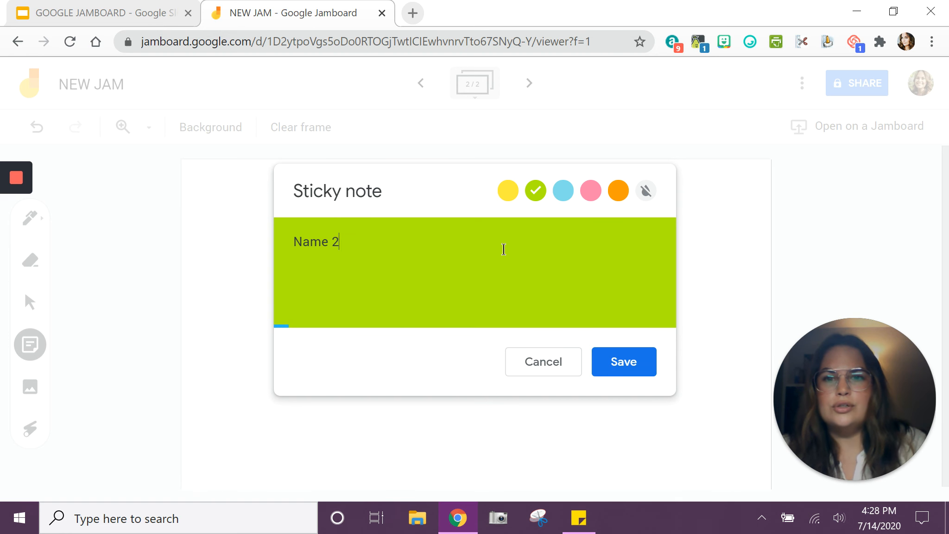
{"action": "left_click", "coordinate": [644, 364]}
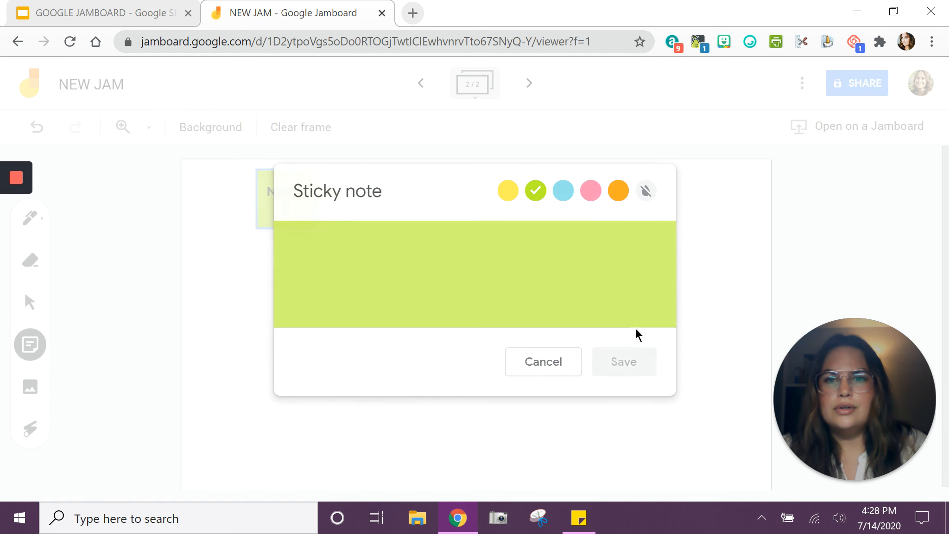
Create a third frame and add a blue sticky note reading "Name 3" to it
{"action": "left_click", "coordinate": [527, 83]}
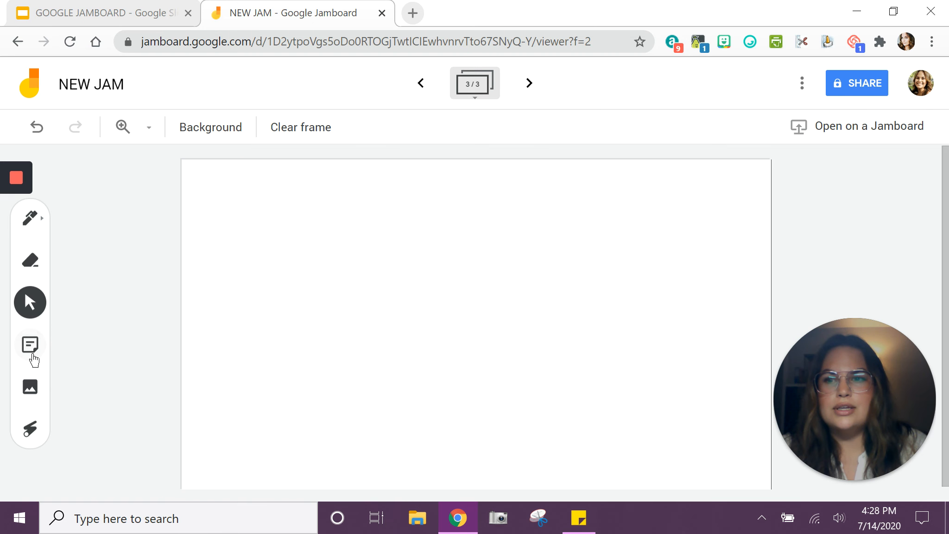
{"action": "left_click", "coordinate": [32, 356]}
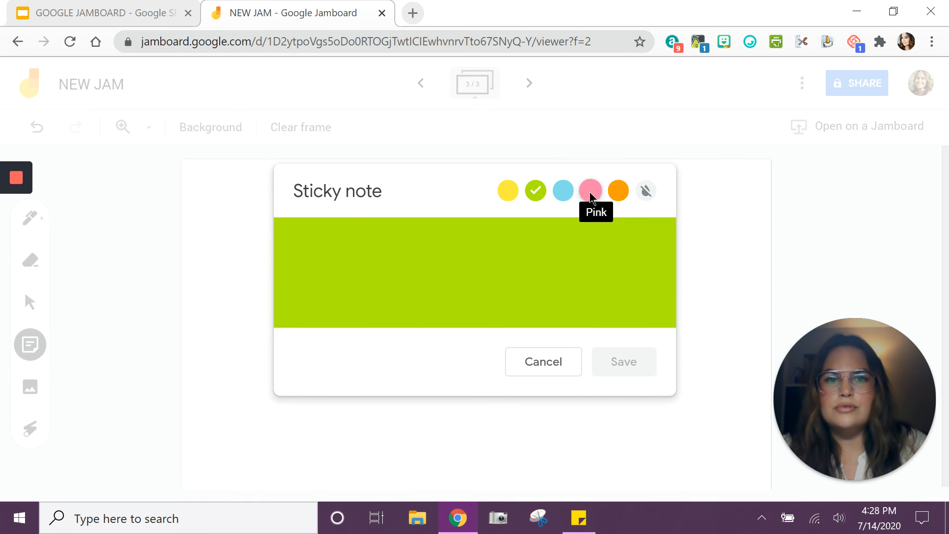
{"action": "left_click", "coordinate": [563, 190]}
{"action": "left_click", "coordinate": [473, 251]}
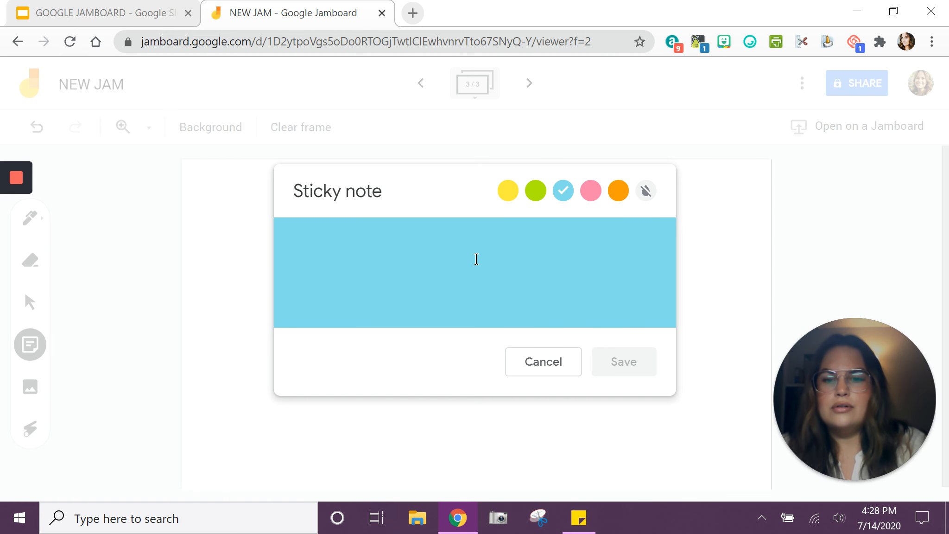
{"action": "type", "text": "Name 3"}
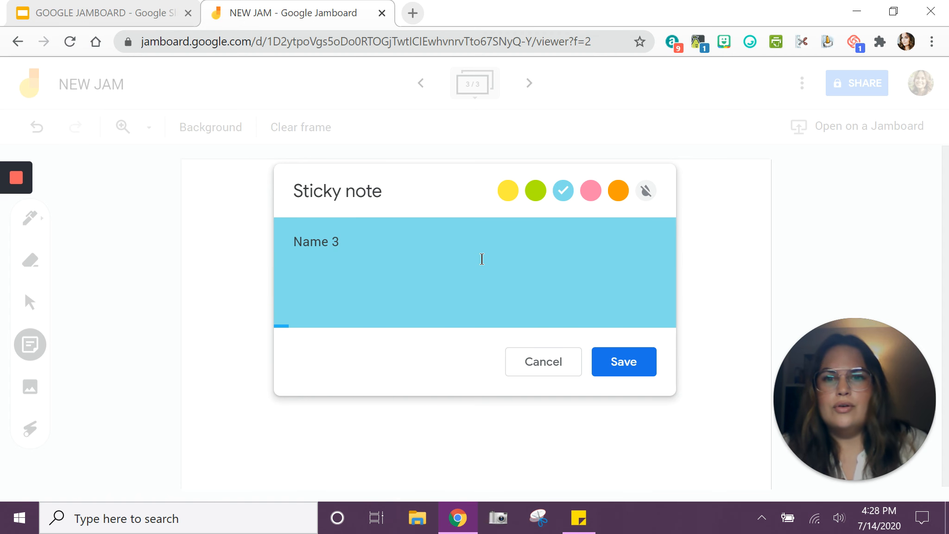
{"action": "left_click", "coordinate": [607, 365]}
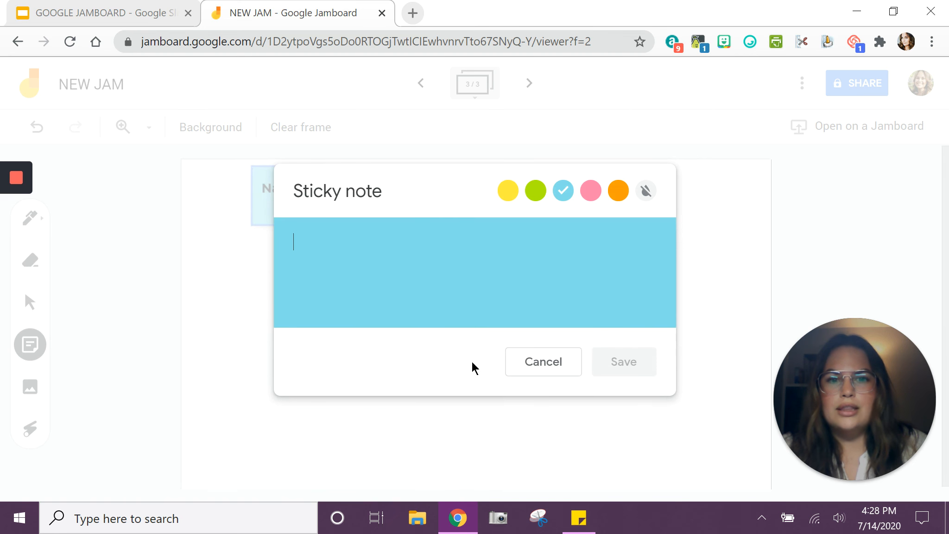
{"action": "left_click", "coordinate": [542, 365]}
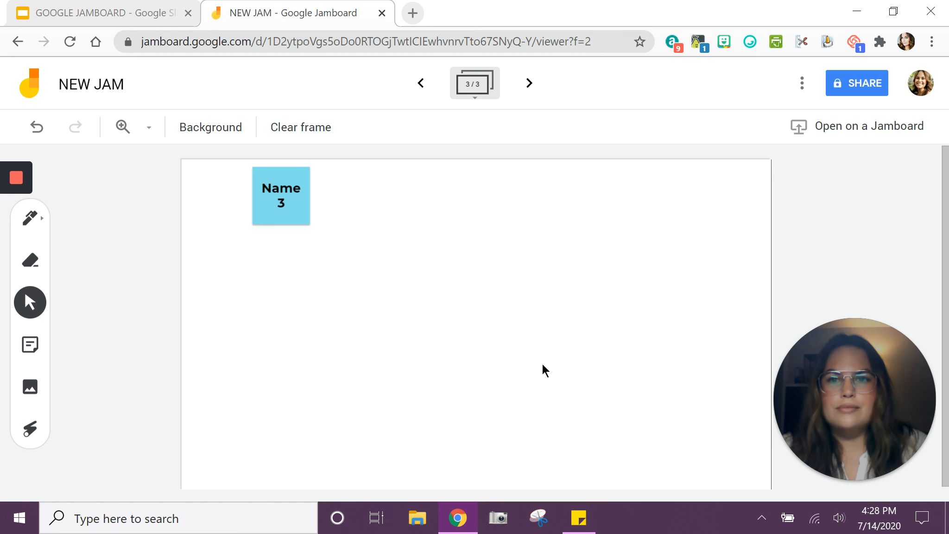
Go back through the second frame to the first frame to review the labelled frames
{"action": "left_click", "coordinate": [419, 88]}
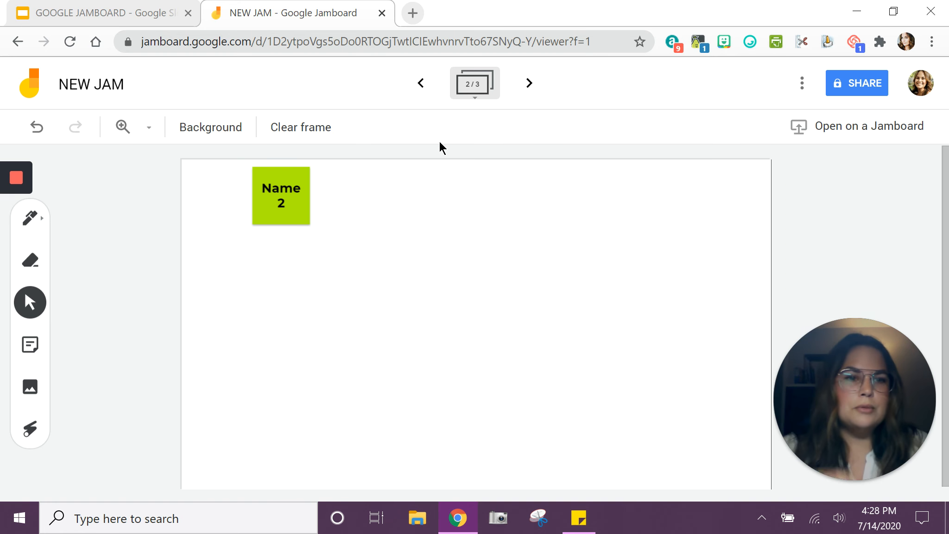
{"action": "left_click", "coordinate": [421, 88]}
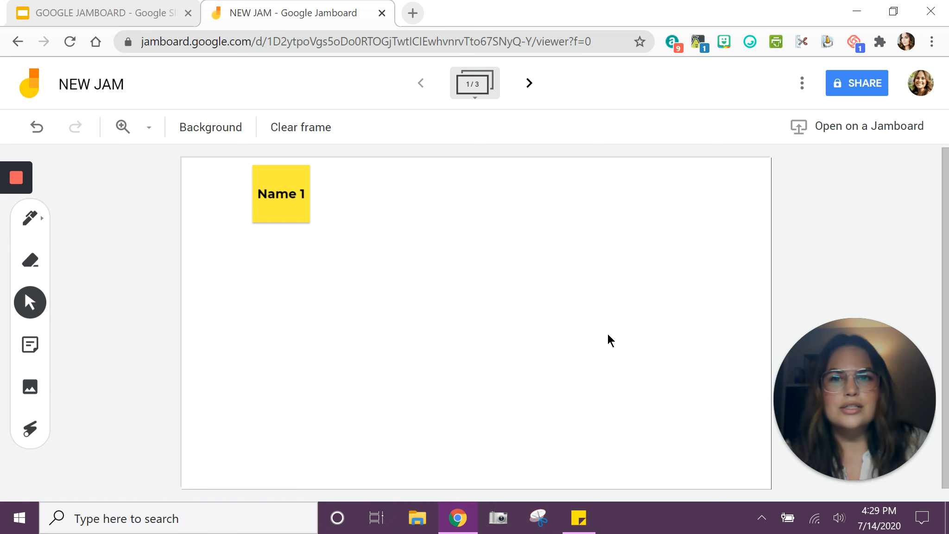
Open the jam's link to anyone at Osborn School District as Viewer and copy the link
{"action": "left_click", "coordinate": [870, 91]}
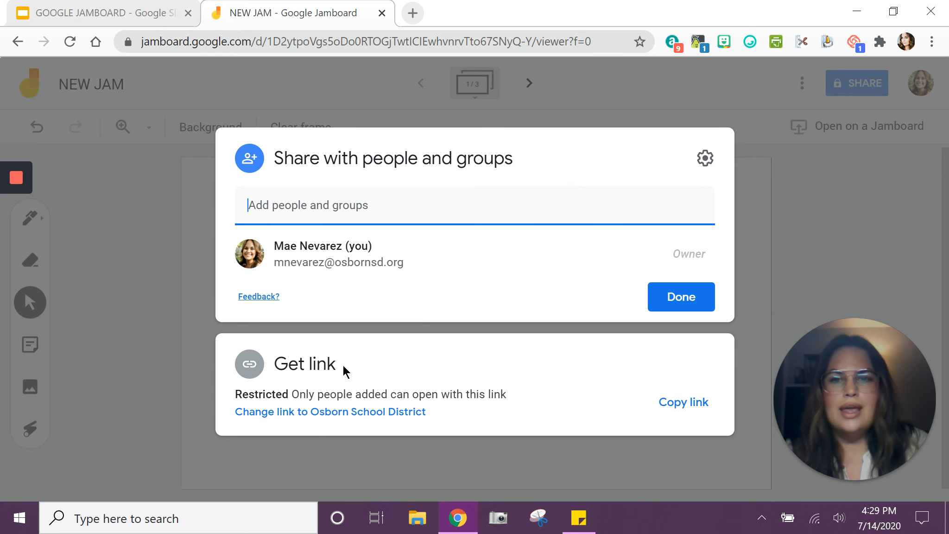
{"action": "left_click", "coordinate": [333, 414]}
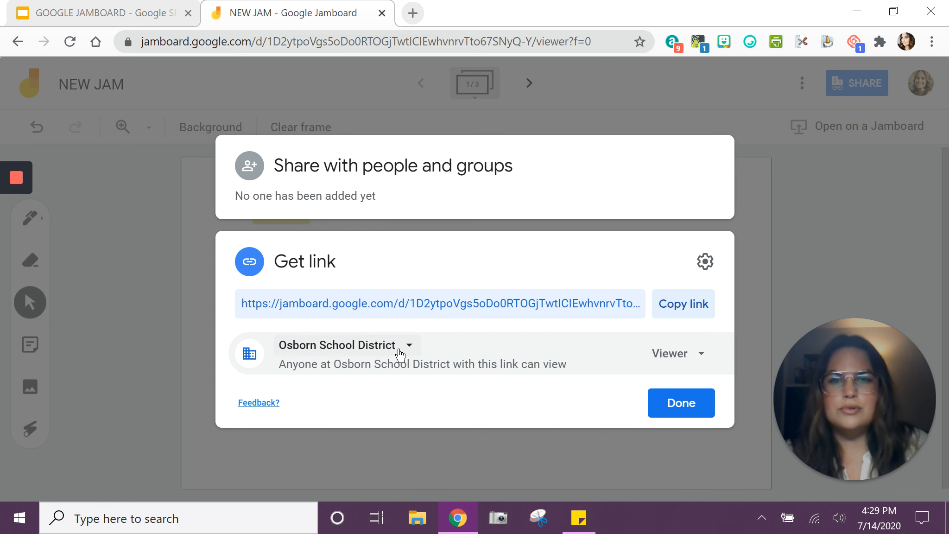
{"action": "left_click", "coordinate": [685, 357]}
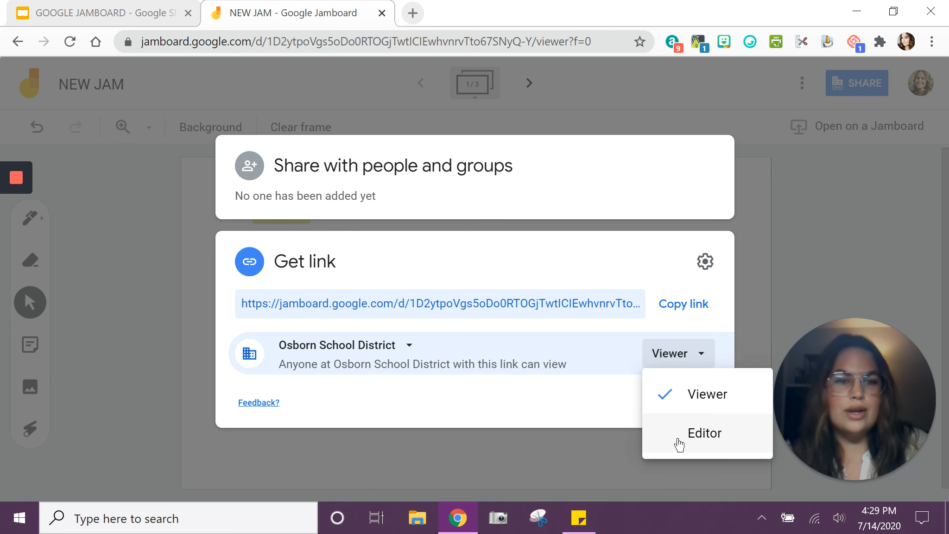
{"action": "left_click", "coordinate": [584, 413]}
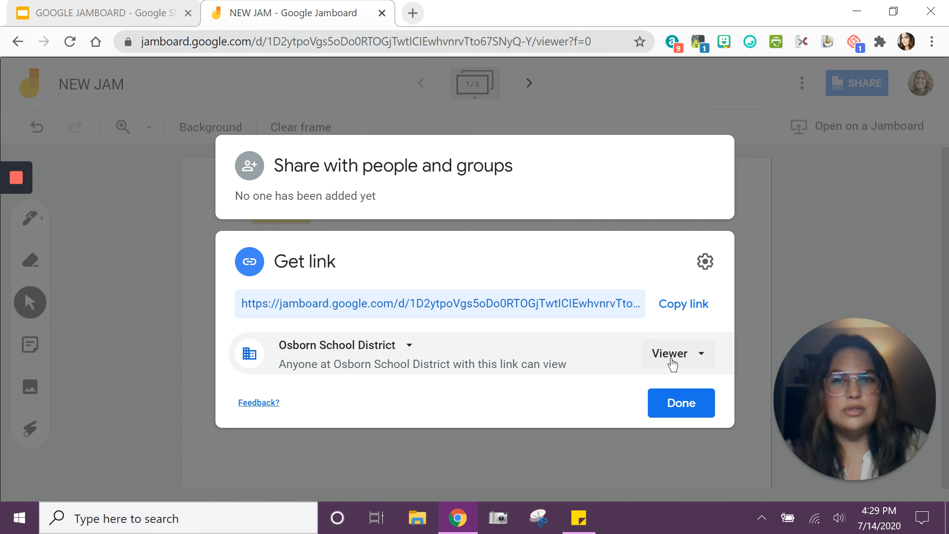
{"action": "left_click", "coordinate": [683, 307]}
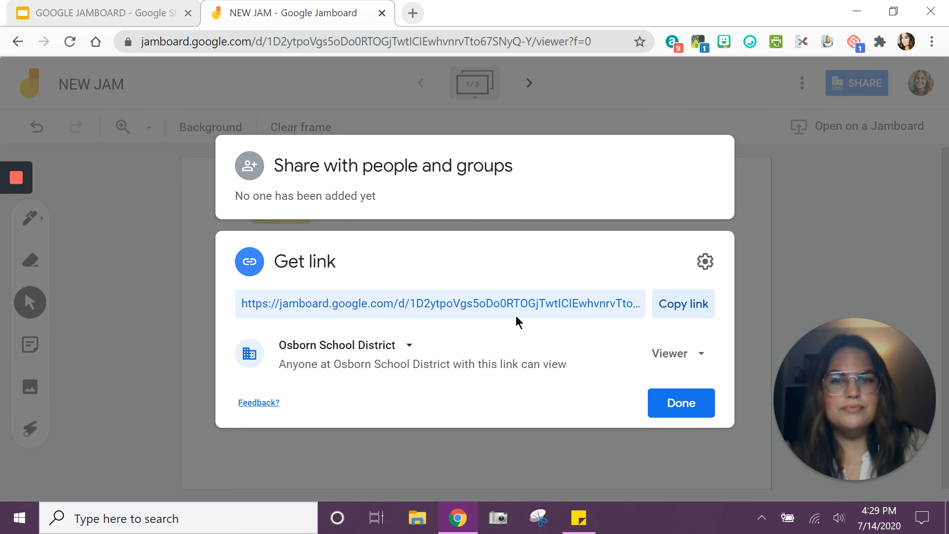
Give Osborn School District Editor access through the link, copy the link, and finish sharing
{"action": "left_click", "coordinate": [676, 354]}
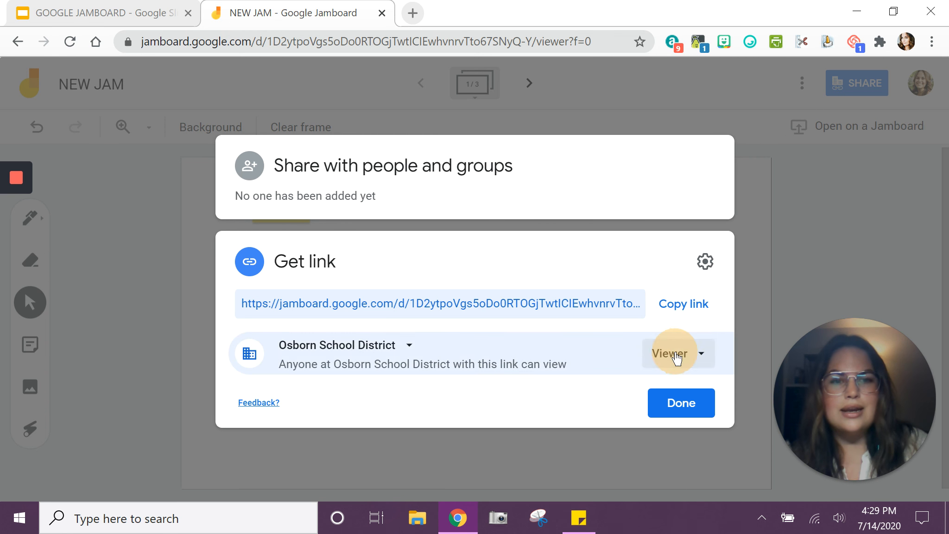
{"action": "left_click", "coordinate": [698, 432]}
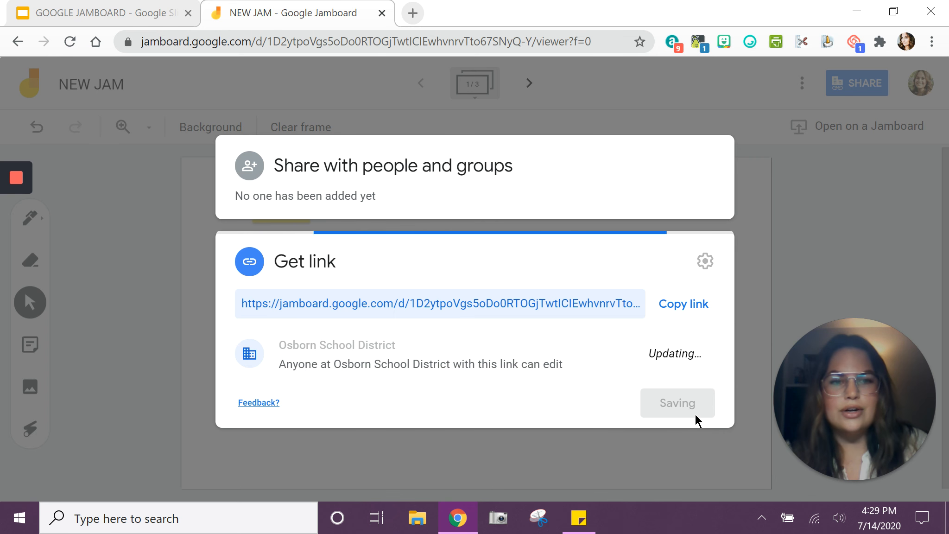
{"action": "left_click", "coordinate": [680, 306]}
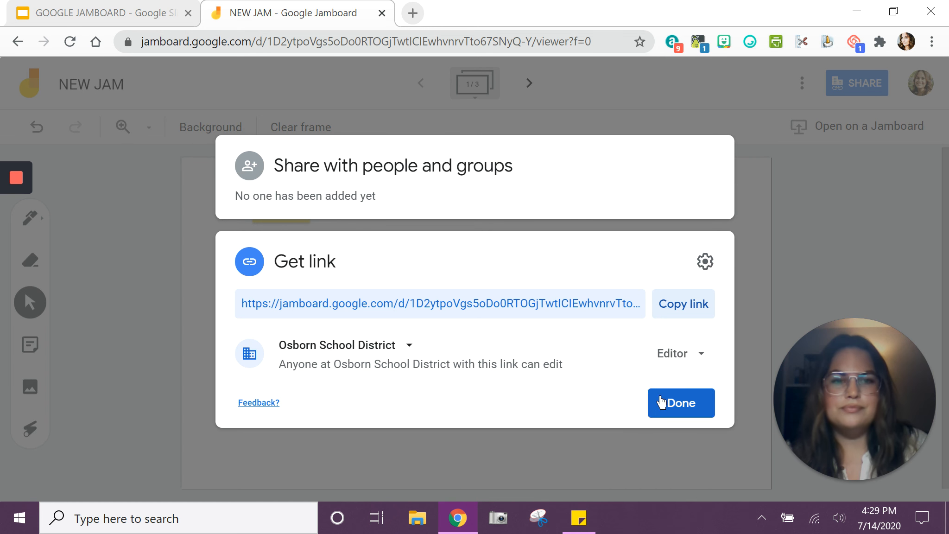
{"action": "left_click", "coordinate": [674, 407]}
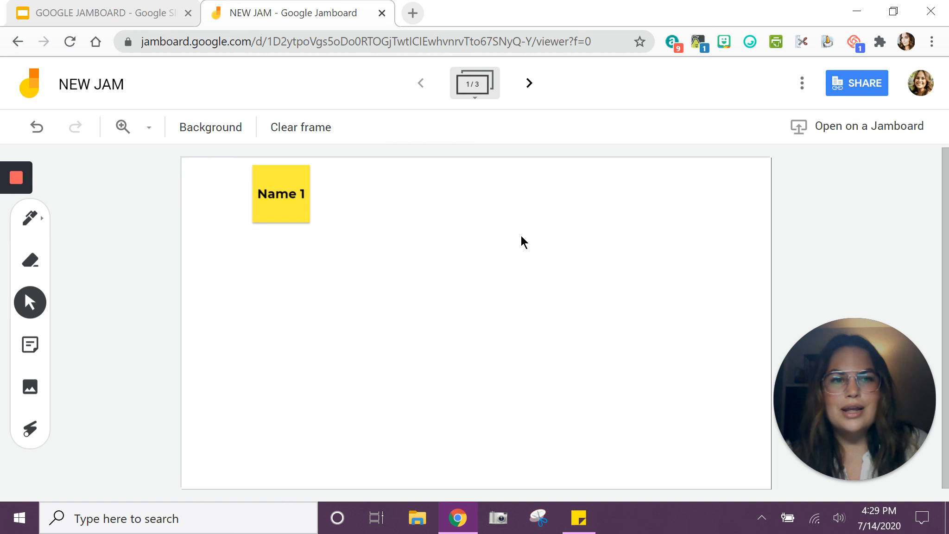
Look through the jam's file options, such as Download as PDF and Make a copy, without choosing one
{"action": "left_click", "coordinate": [802, 83]}
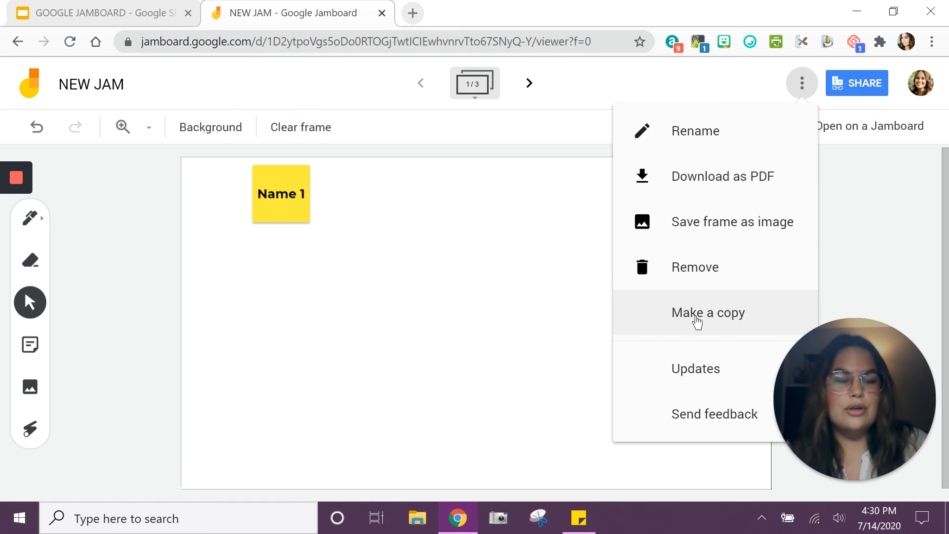
{"action": "left_click", "coordinate": [171, 327]}
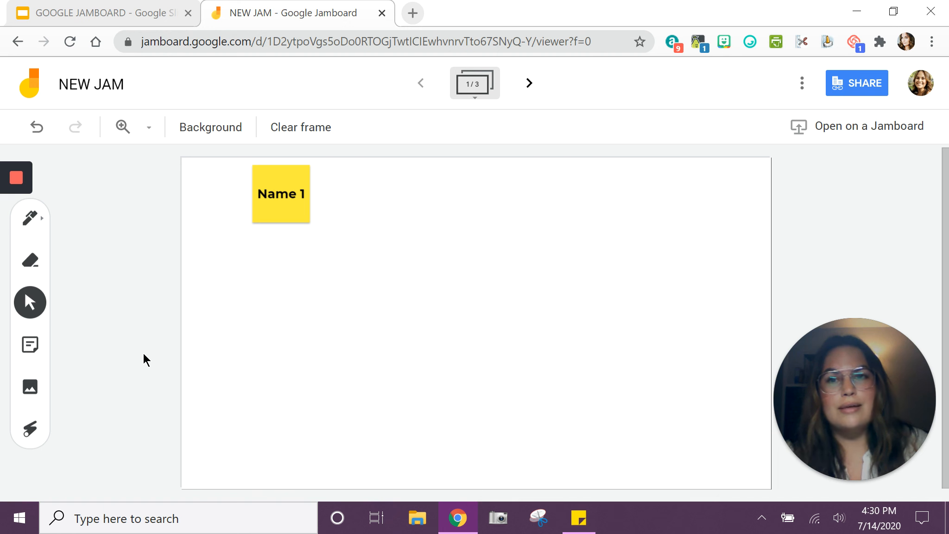
Switch to the GOOGLE JAMBOARD presentation in Google Slides and advance the slideshow
{"action": "left_click", "coordinate": [107, 10]}
{"action": "left_click", "coordinate": [129, 468]}
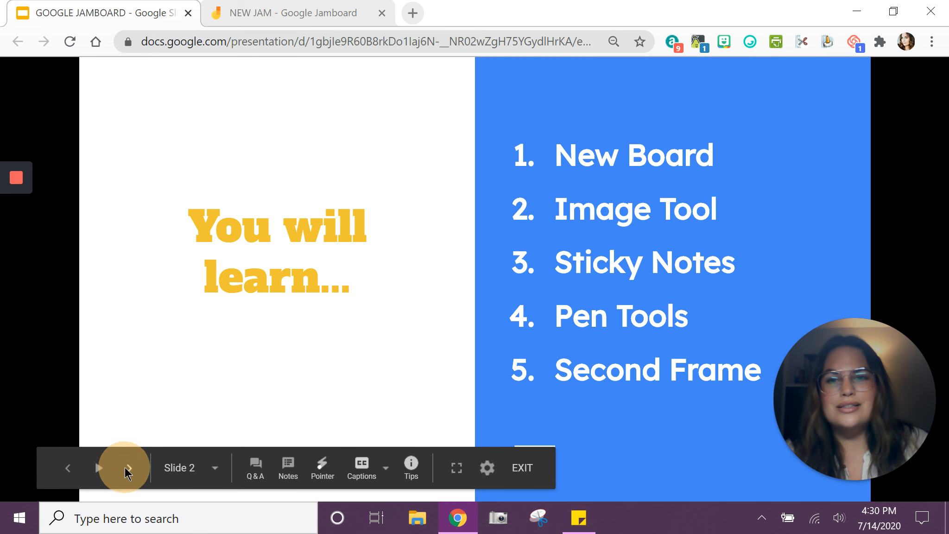